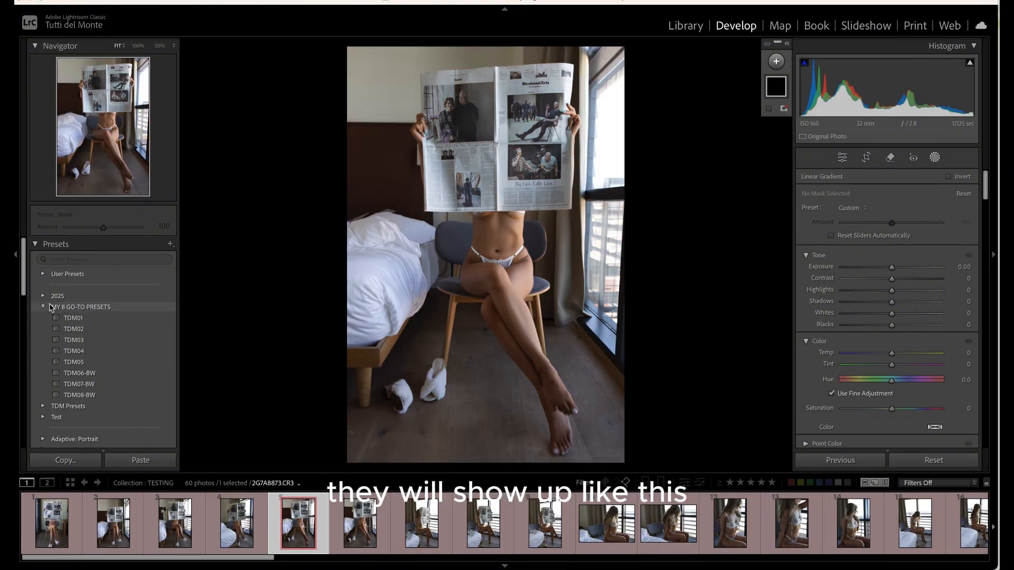
Apply the TDM05 preset from the MY 8 GO-TO PRESETS folder to the selected photo
{"action": "left_click", "coordinate": [44, 307]}
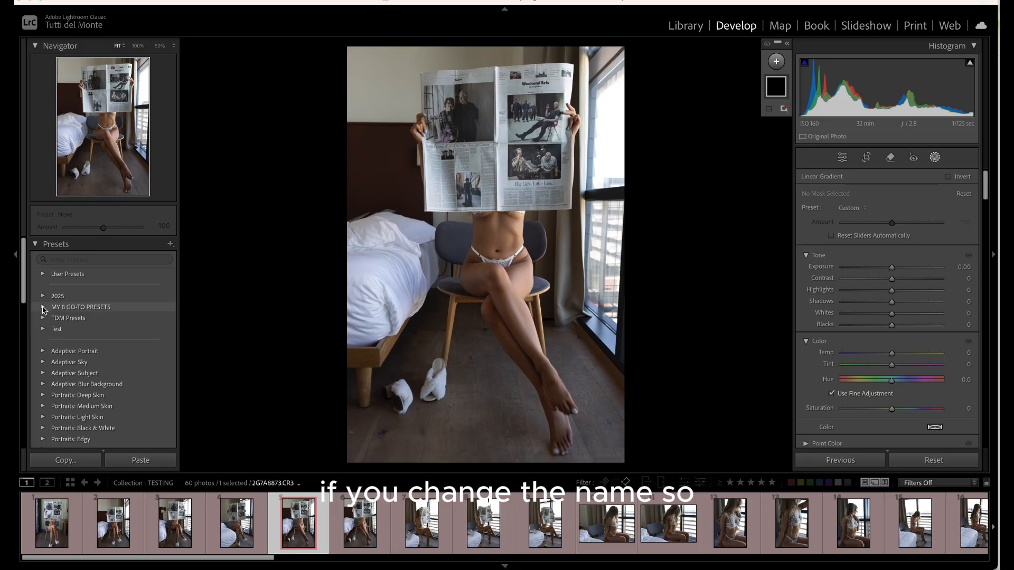
{"action": "left_click", "coordinate": [44, 308]}
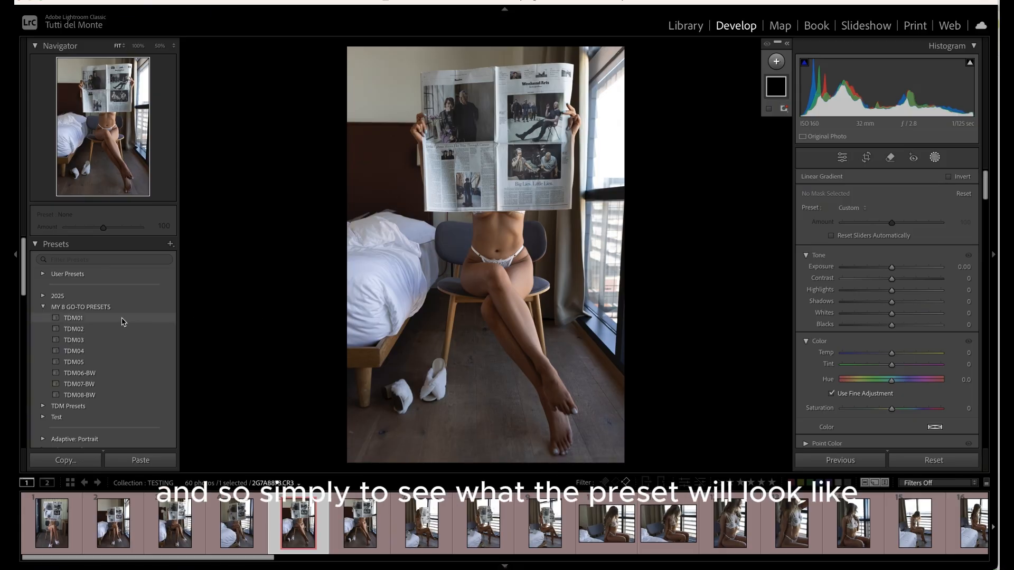
{"action": "mouse_move", "coordinate": [120, 321]}
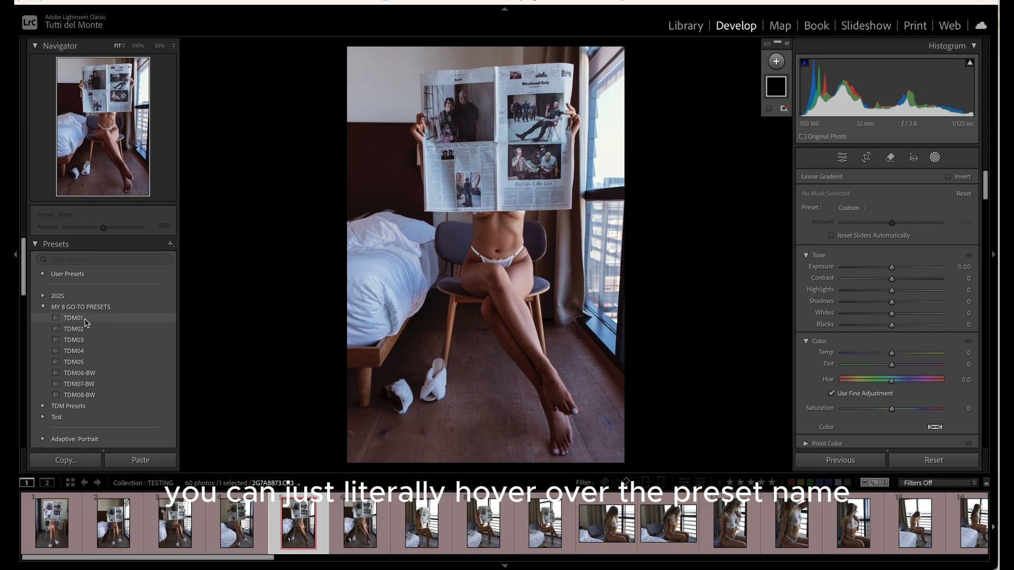
{"action": "mouse_move", "coordinate": [88, 330]}
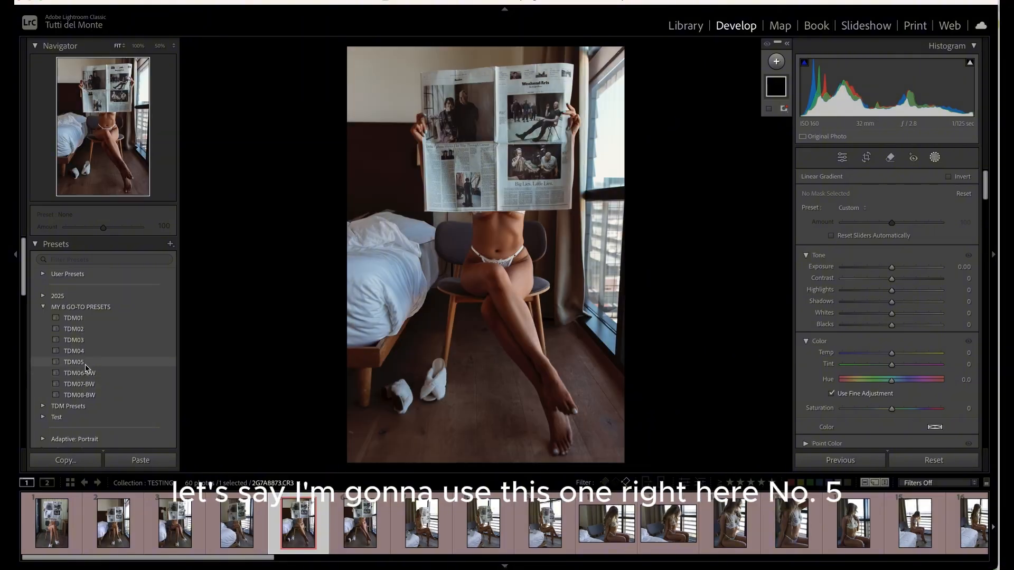
{"action": "left_click", "coordinate": [78, 363]}
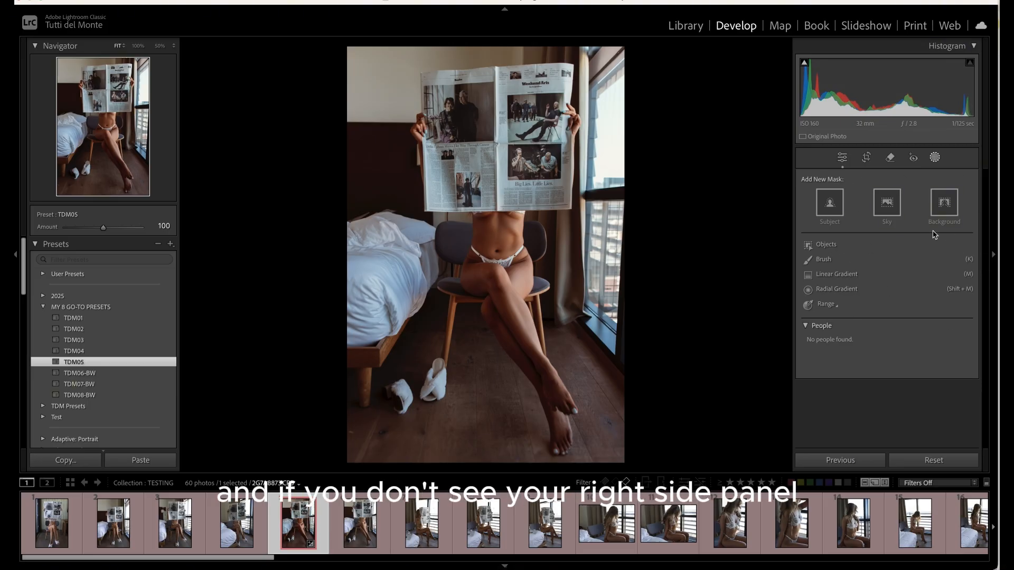
Hide the side panels and all panels, then bring them back, to preview the photo unobstructed
{"action": "left_click", "coordinate": [995, 257]}
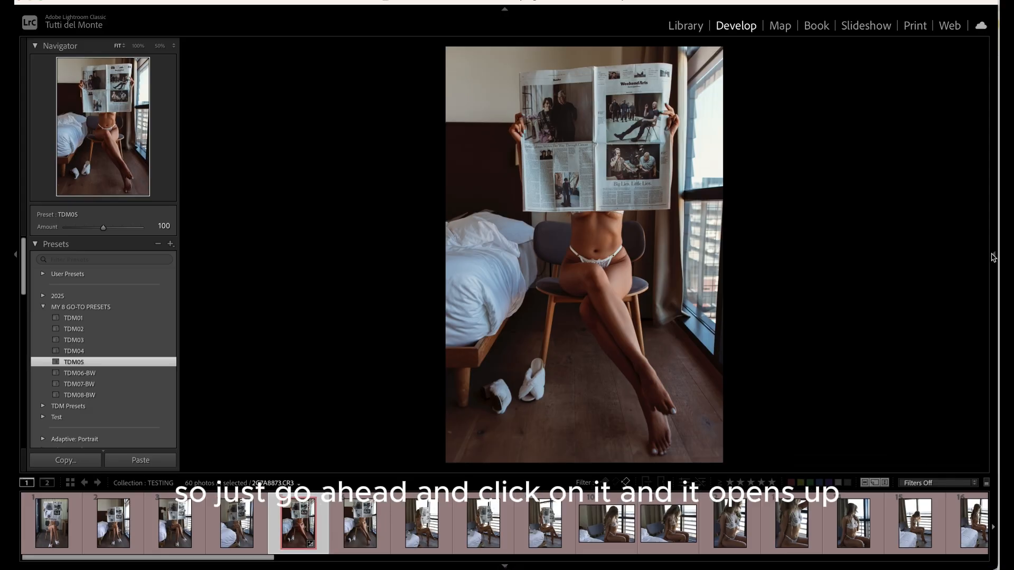
{"action": "left_click", "coordinate": [994, 258]}
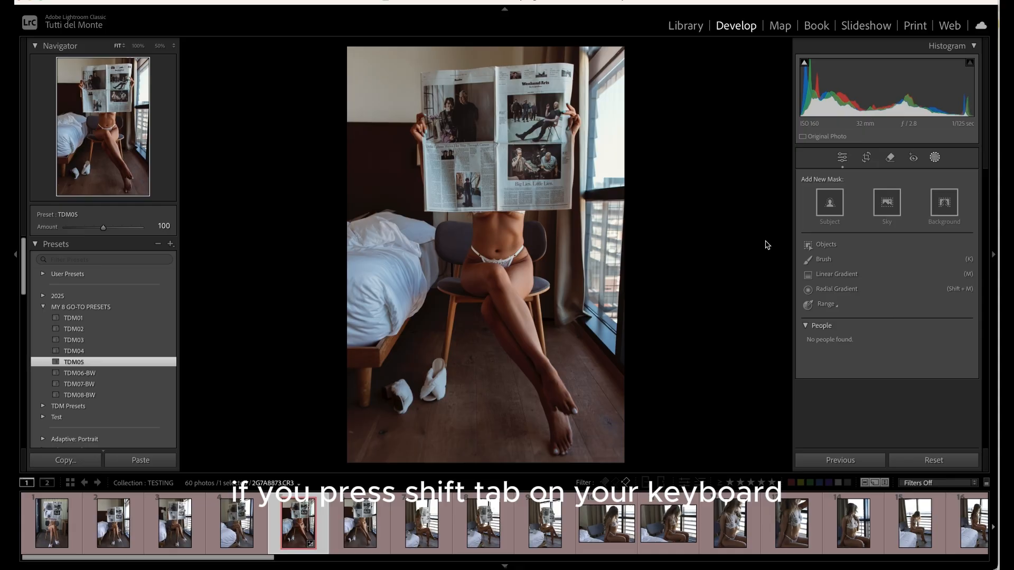
{"action": "key", "text": "shift+Tab"}
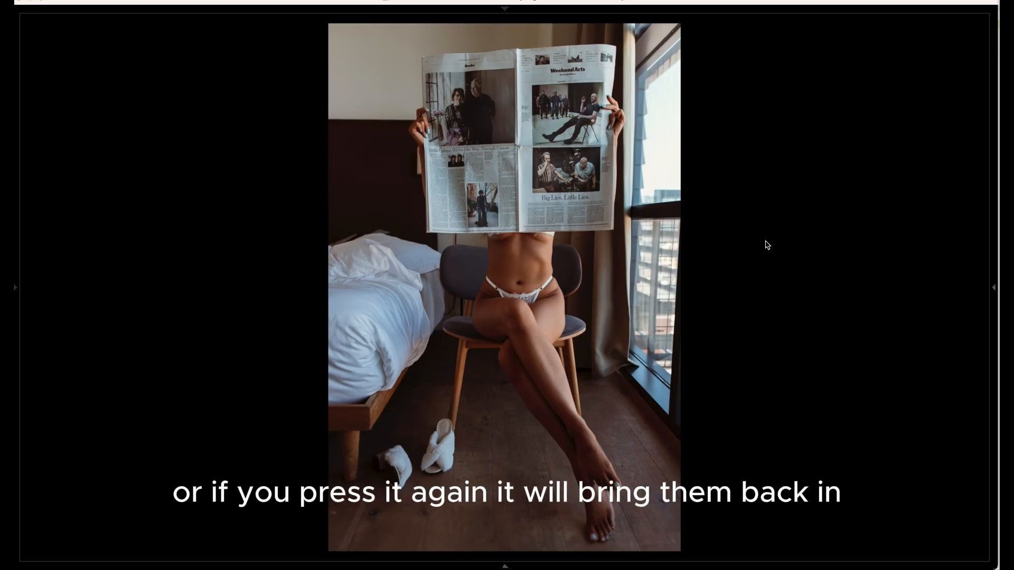
{"action": "key", "text": "shift+Tab"}
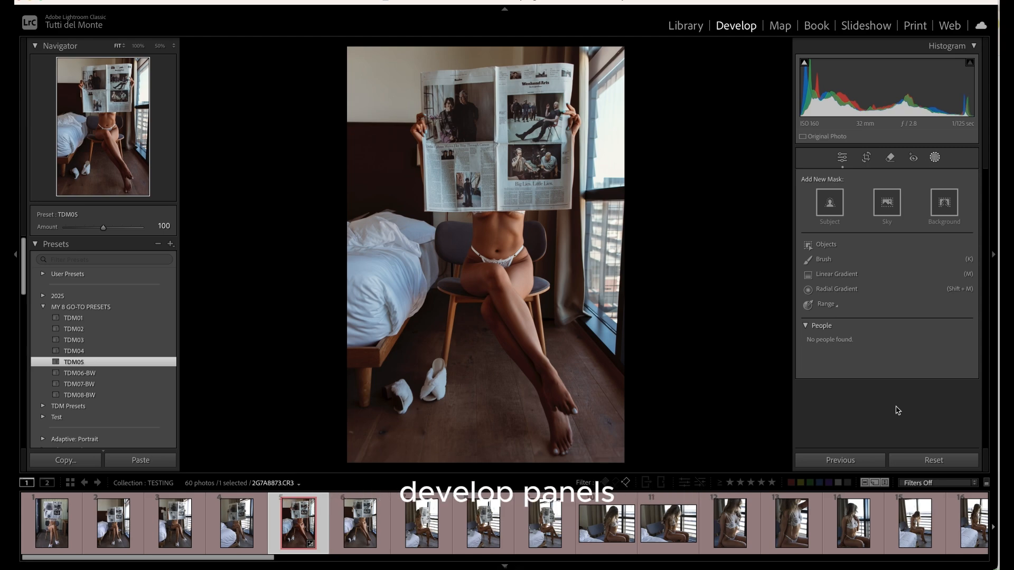
Open the editing panels and collapse every adjustment section from Basic down to Calibration
{"action": "key", "text": "Return"}
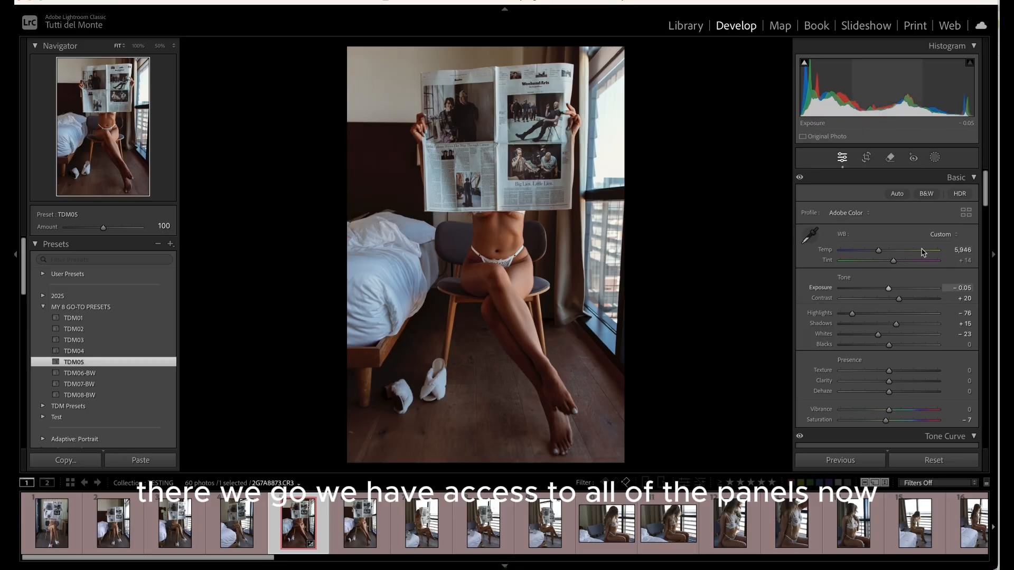
{"action": "left_click", "coordinate": [973, 178]}
{"action": "left_click", "coordinate": [973, 193]}
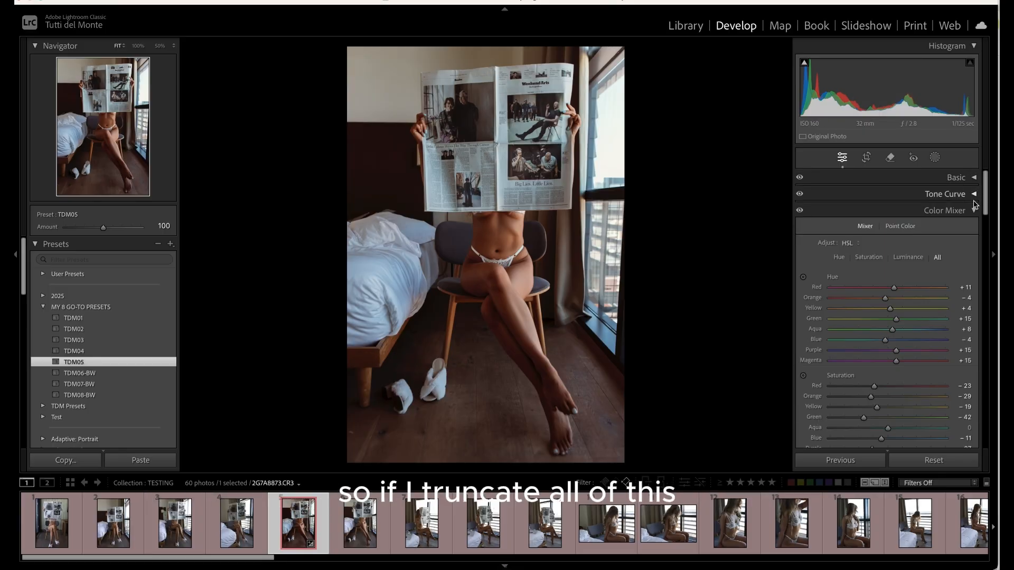
{"action": "left_click", "coordinate": [973, 210]}
{"action": "left_click", "coordinate": [973, 227]}
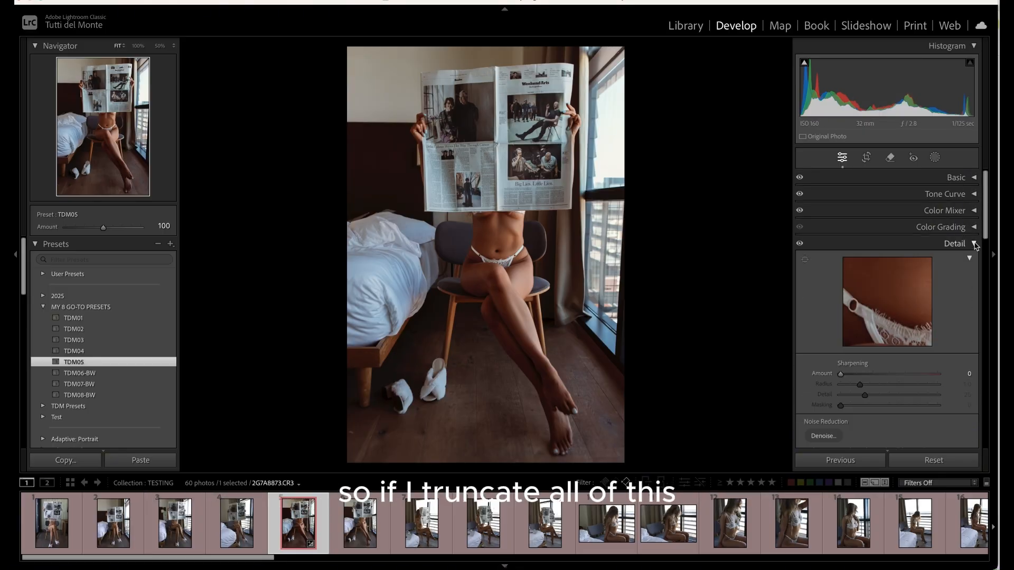
{"action": "left_click", "coordinate": [974, 244]}
{"action": "left_click", "coordinate": [973, 259]}
{"action": "left_click", "coordinate": [974, 276]}
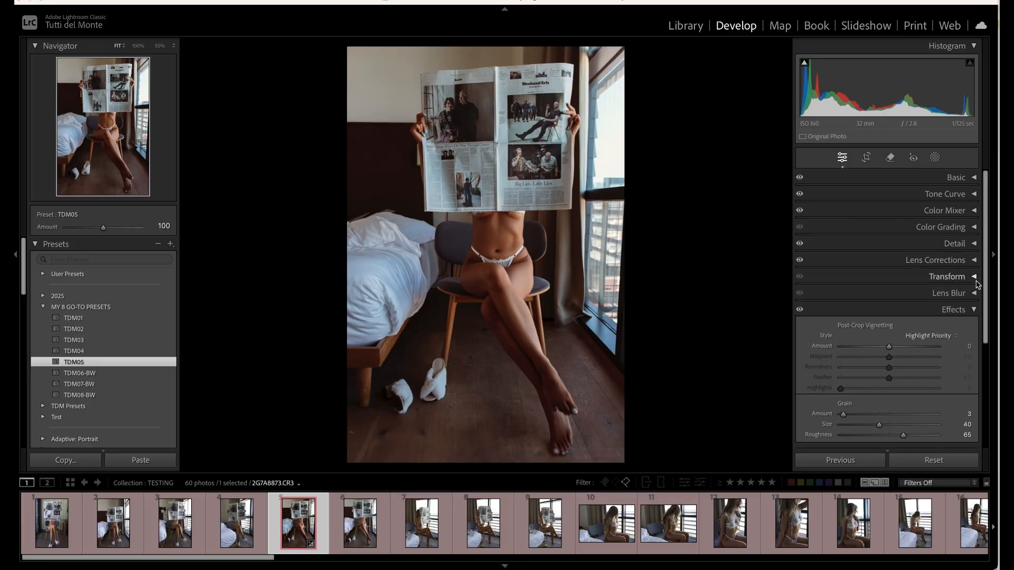
{"action": "left_click", "coordinate": [974, 309]}
{"action": "left_click", "coordinate": [974, 325]}
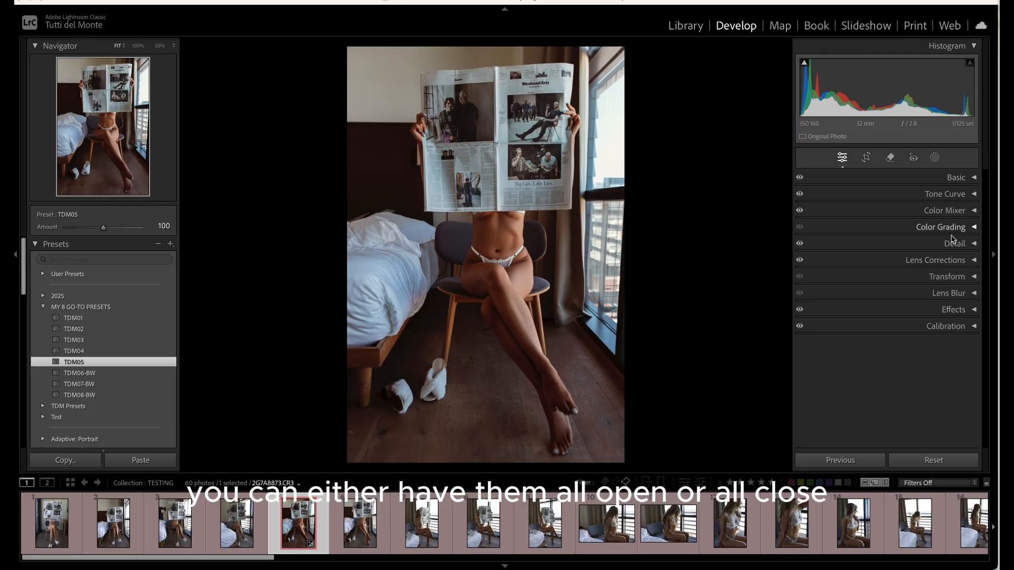
Expand the Basic section and lower the white balance Temp to 5,929
{"action": "left_click", "coordinate": [975, 178]}
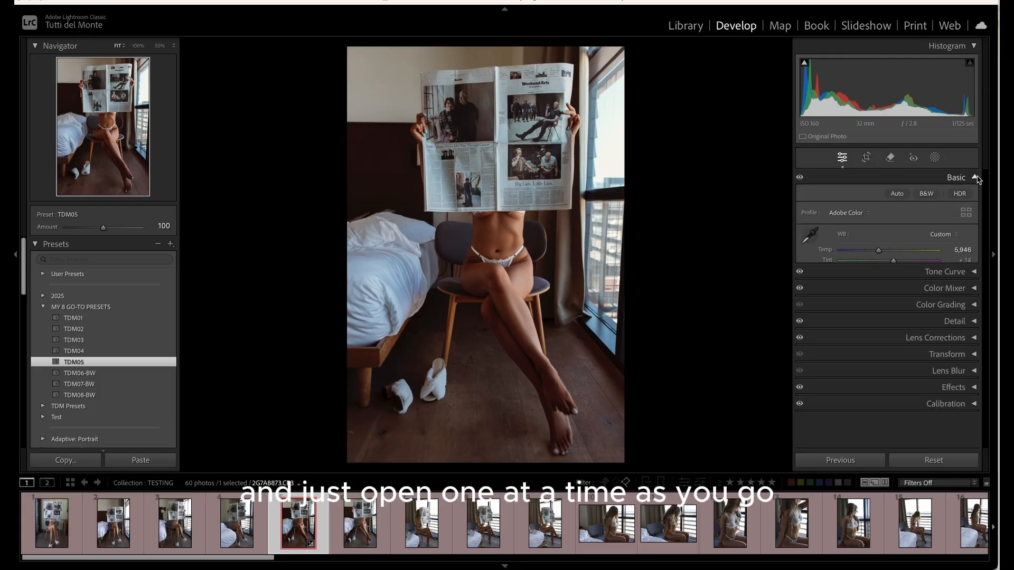
{"action": "left_click", "coordinate": [975, 178]}
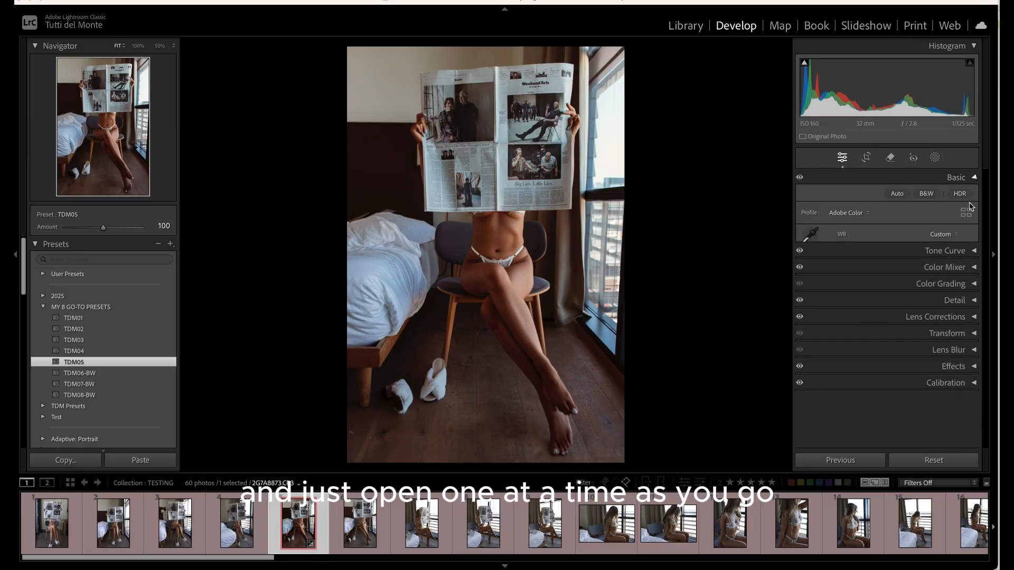
{"action": "left_click", "coordinate": [975, 178]}
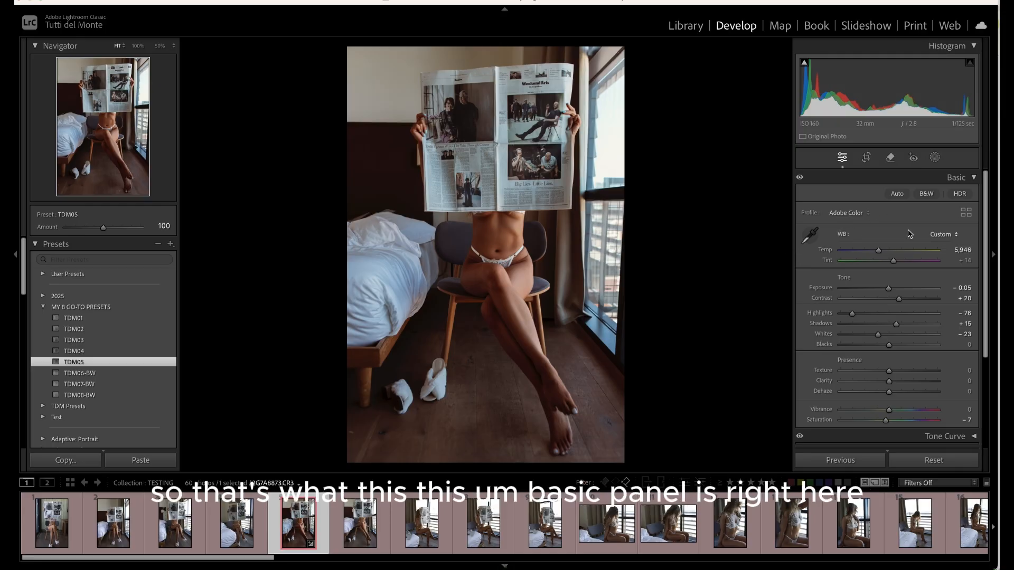
{"action": "left_click", "coordinate": [878, 252]}
{"action": "mouse_move", "coordinate": [879, 255]}
{"action": "left_mouse_down"}
{"action": "mouse_move", "coordinate": [862, 251]}
{"action": "mouse_move", "coordinate": [904, 250]}
{"action": "mouse_move", "coordinate": [858, 252]}
{"action": "mouse_move", "coordinate": [913, 250]}
{"action": "mouse_move", "coordinate": [878, 251]}
{"action": "left_mouse_up"}
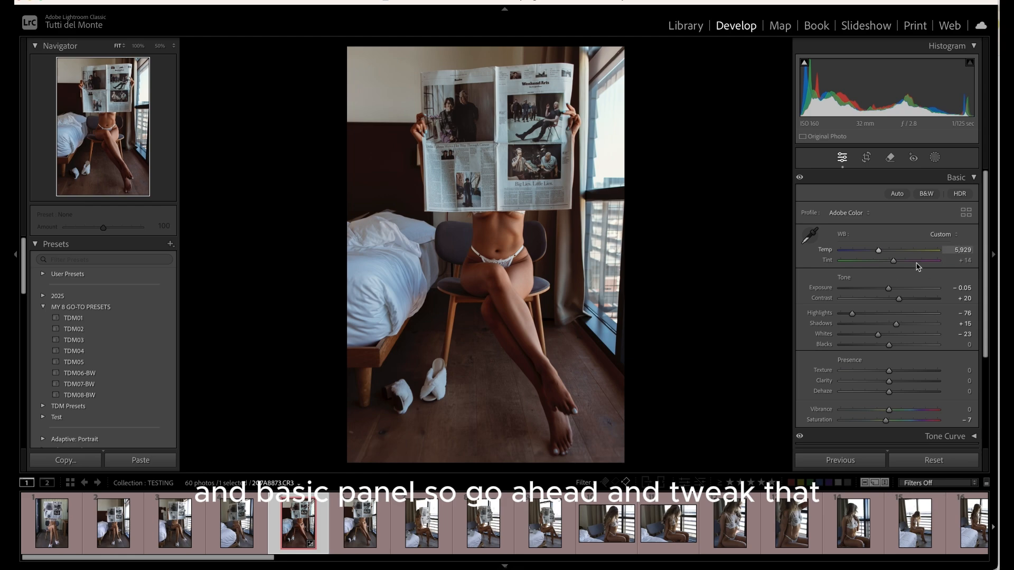
Set Highlights to -55 and undo the accidental Whites adjustment
{"action": "scroll", "coordinate": [866, 258], "scroll_direction": "down", "scroll_amount": 2}
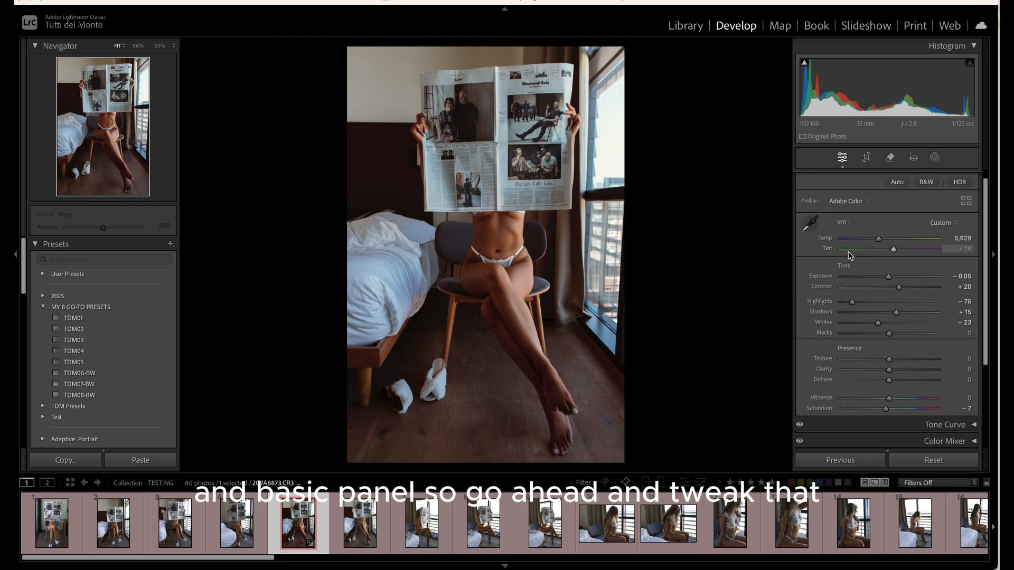
{"action": "scroll", "coordinate": [850, 255], "scroll_direction": "down", "scroll_amount": 4}
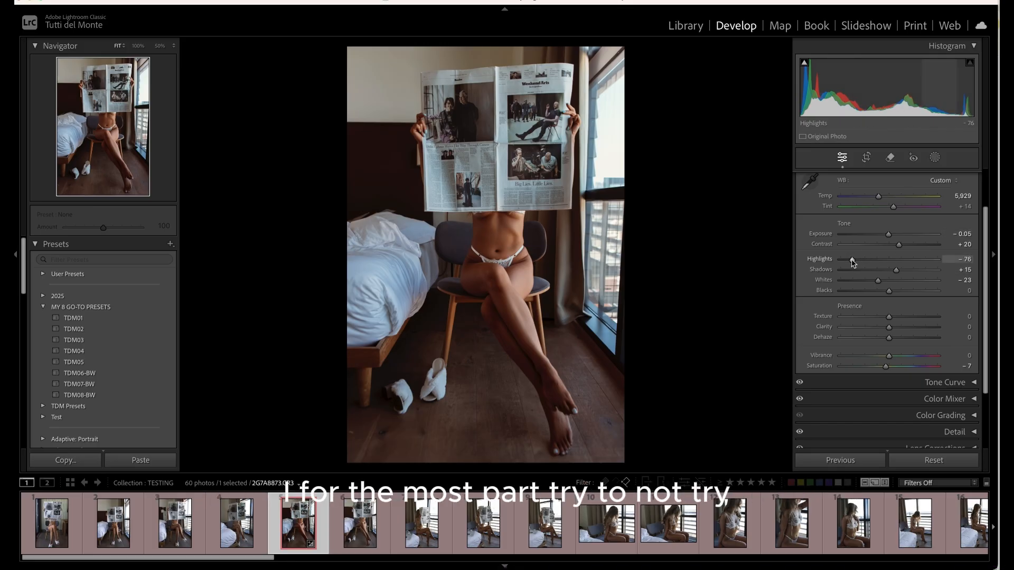
{"action": "left_click_drag", "start_coordinate": [853, 262], "coordinate": [860, 295]}
{"action": "key", "text": "ctrl+z"}
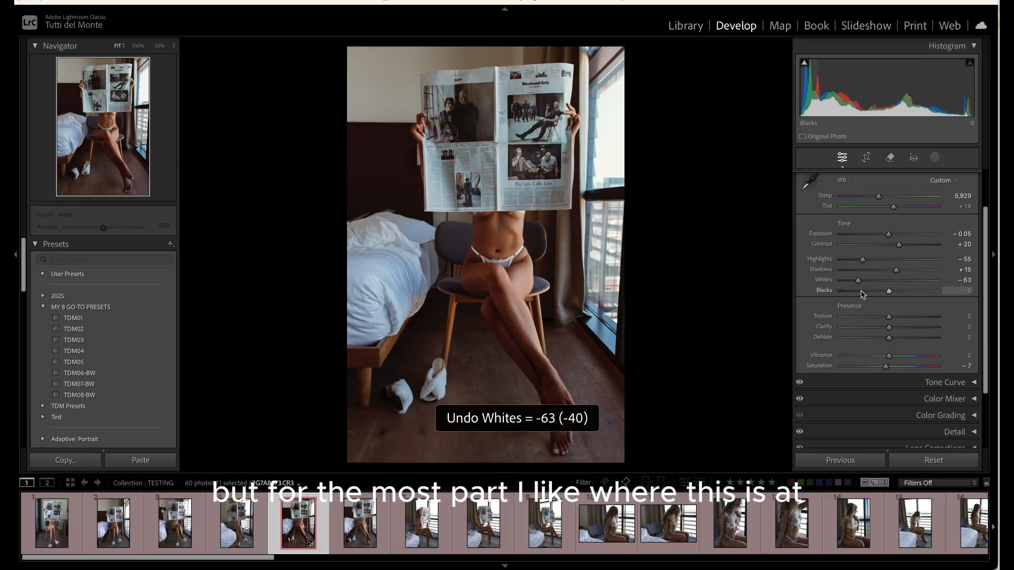
Lower Texture to -20 to soften the skin
{"action": "scroll", "coordinate": [881, 301], "scroll_direction": "down", "scroll_amount": 1}
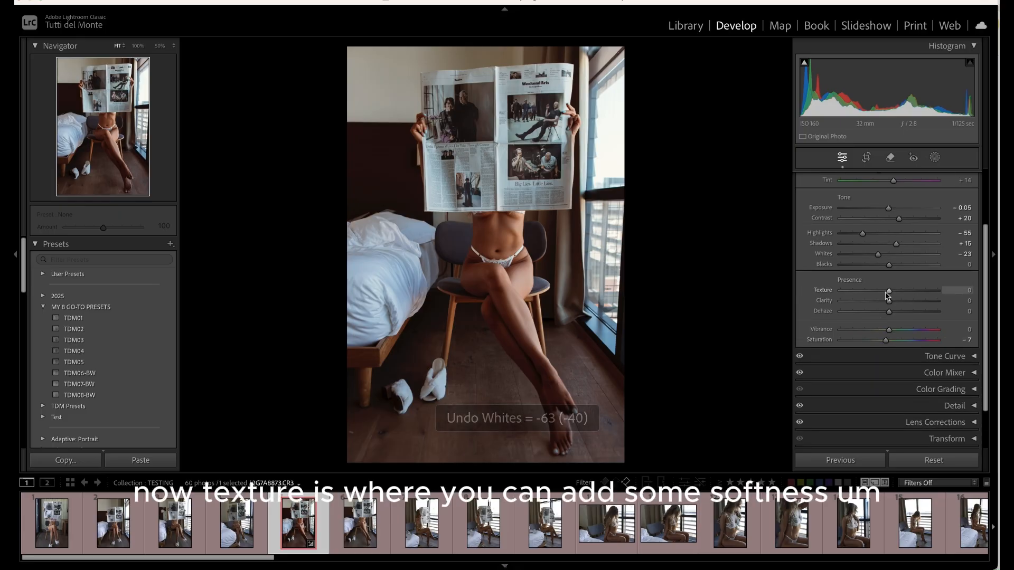
{"action": "scroll", "coordinate": [887, 297], "scroll_direction": "down", "scroll_amount": 1}
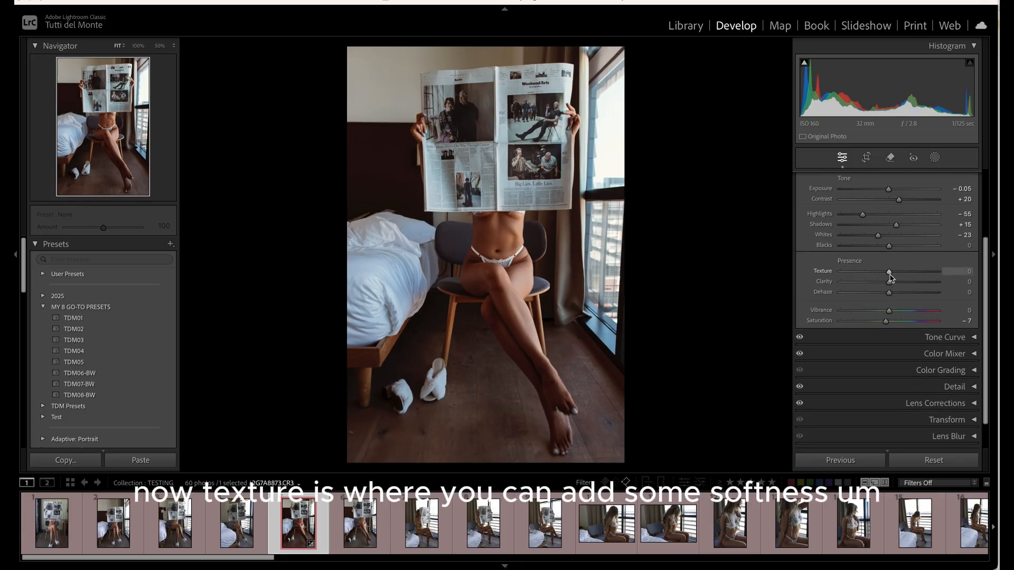
{"action": "left_click_drag", "start_coordinate": [889, 274], "coordinate": [878, 274]}
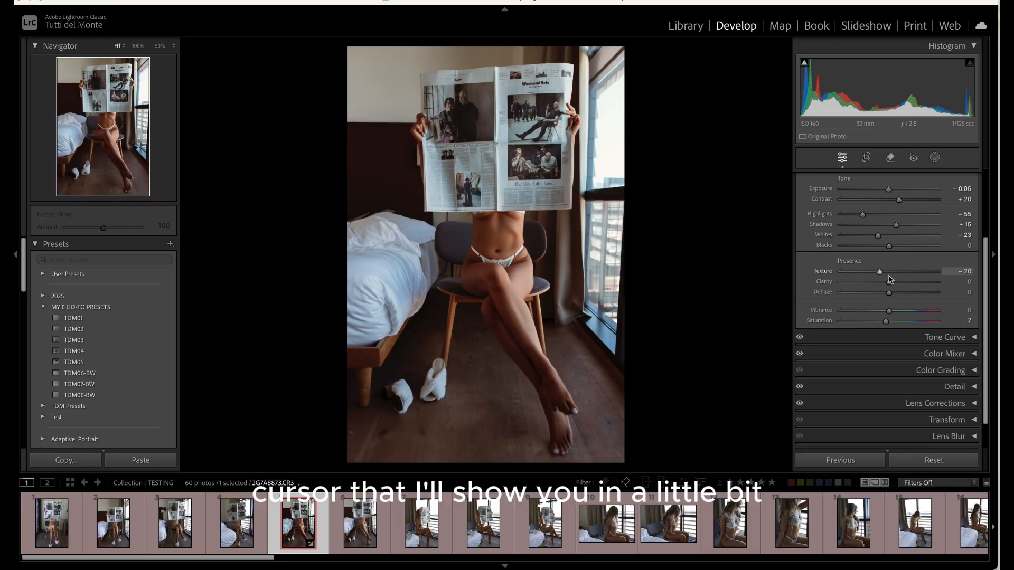
Zoom in on the photo and toggle the before/after view to compare with the original
{"action": "key", "text": "super+equal"}
{"action": "key", "text": "super+equal"}
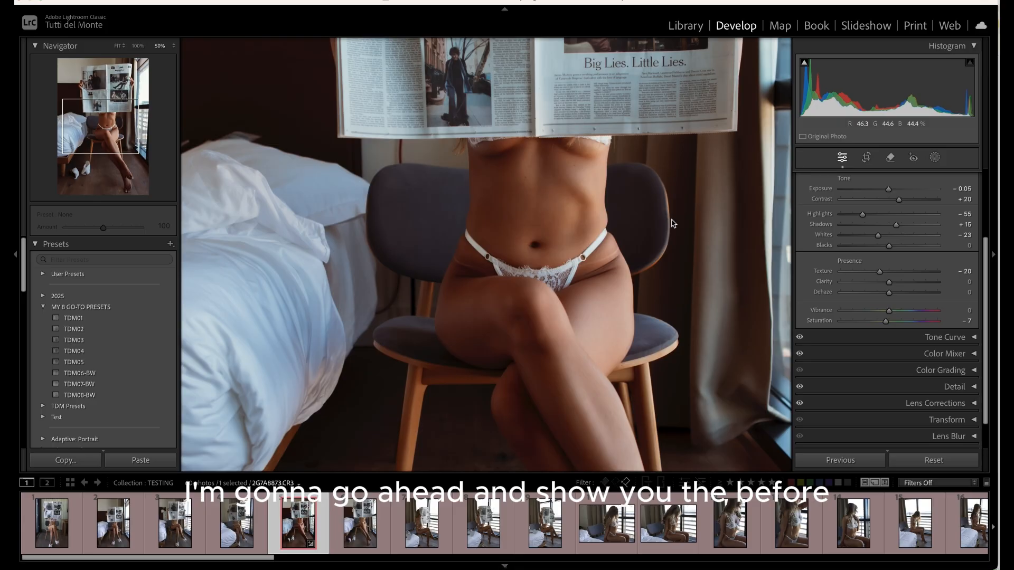
{"action": "key", "text": "backslash"}
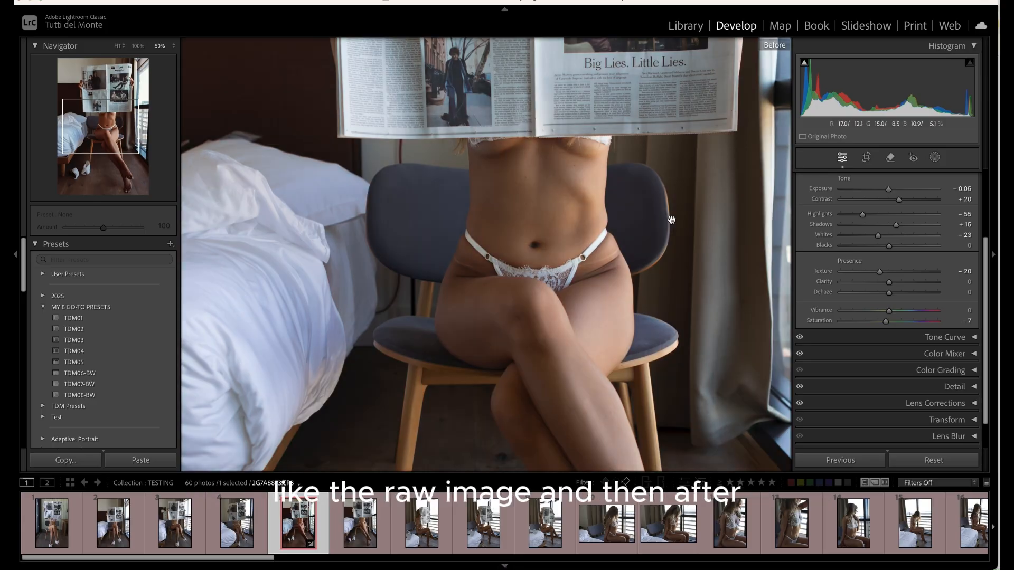
{"action": "key", "text": "backslash"}
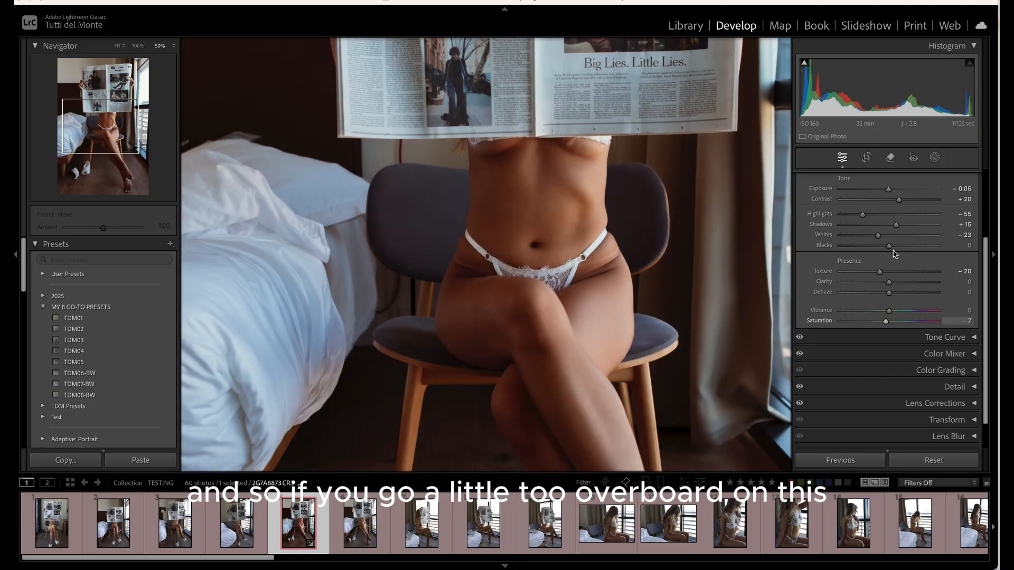
Set Texture to -18 and return the photo to the fit view
{"action": "left_click_drag", "start_coordinate": [879, 271], "coordinate": [864, 271]}
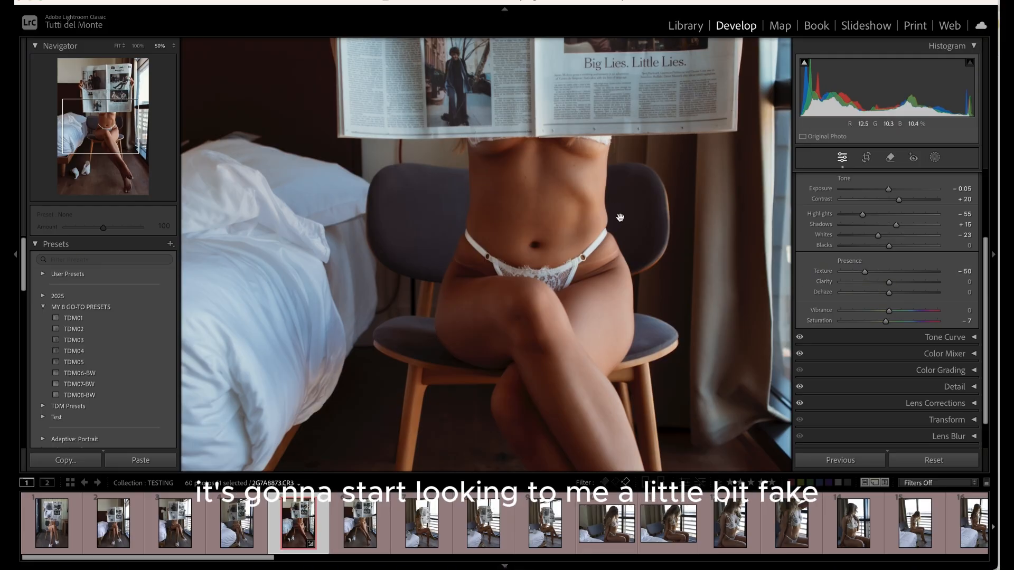
{"action": "left_click_drag", "start_coordinate": [865, 271], "coordinate": [880, 271]}
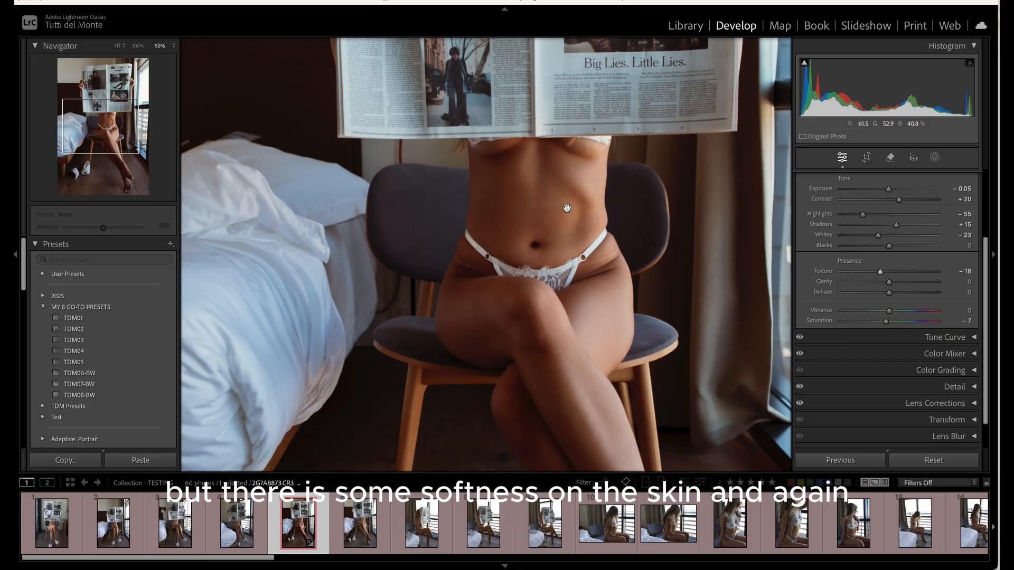
{"action": "left_click", "coordinate": [614, 230]}
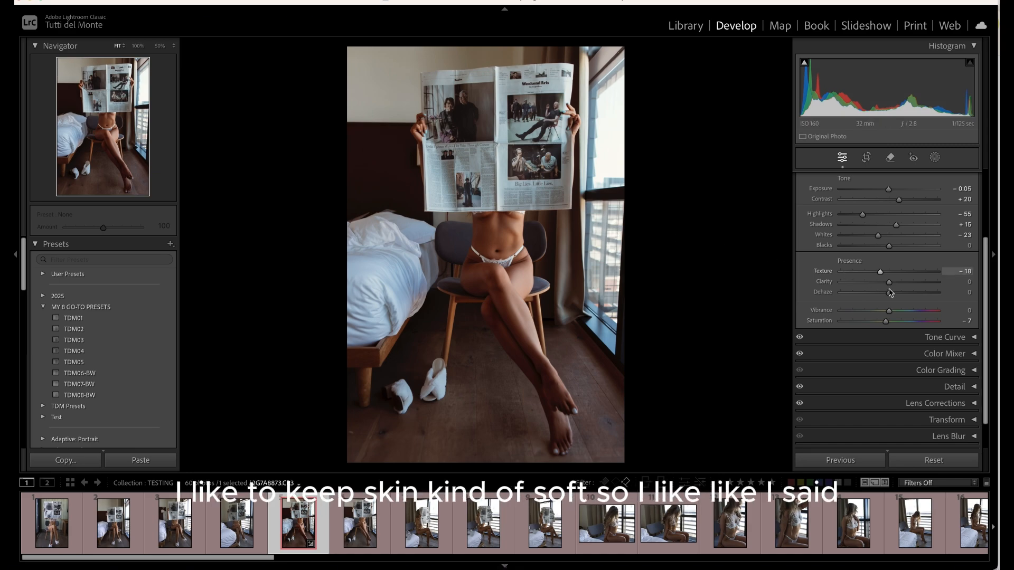
Collapse the Basic section and expand the Color Grading and Color Mixer sections to view the HSL adjustments
{"action": "scroll", "coordinate": [820, 274], "scroll_direction": "down", "scroll_amount": 2}
{"action": "scroll", "coordinate": [845, 258], "scroll_direction": "up", "scroll_amount": 2}
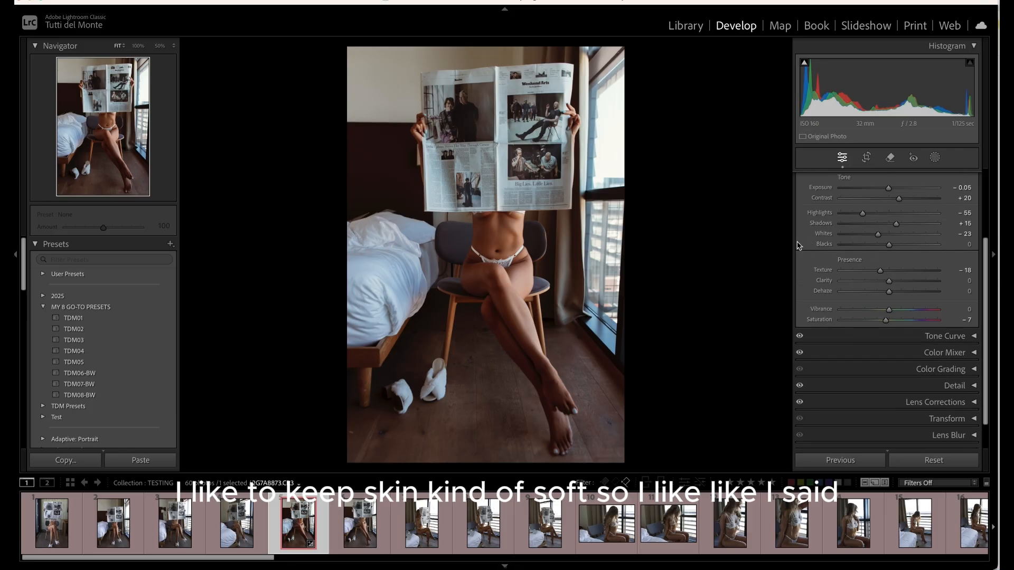
{"action": "scroll", "coordinate": [966, 242], "scroll_direction": "up", "scroll_amount": 5}
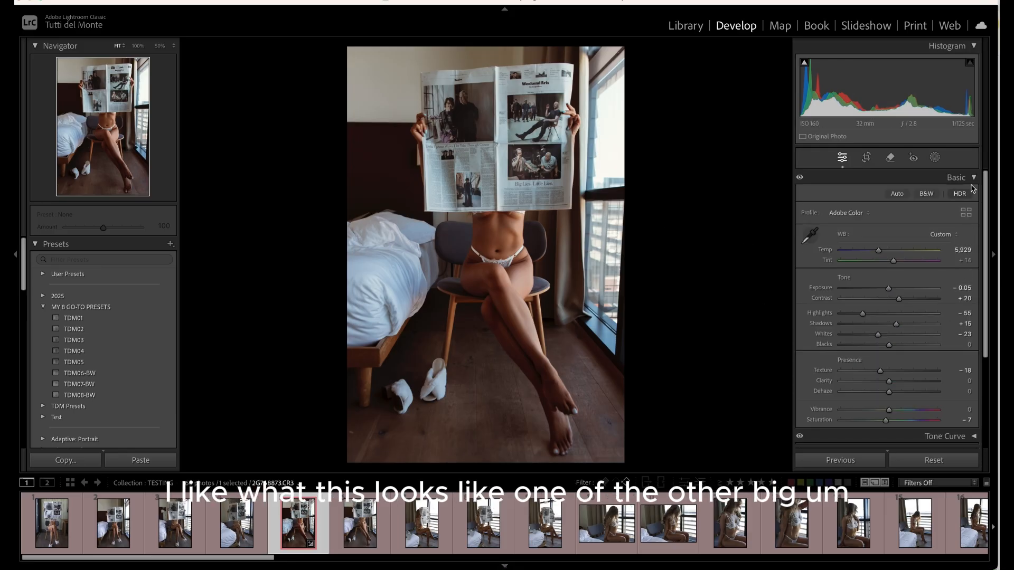
{"action": "left_click", "coordinate": [971, 179]}
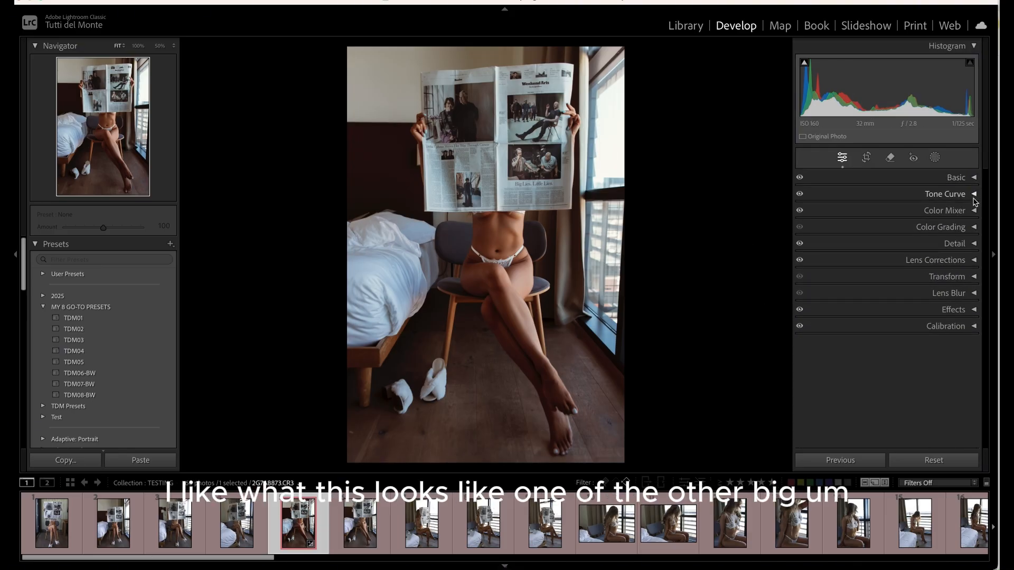
{"action": "left_click", "coordinate": [973, 227]}
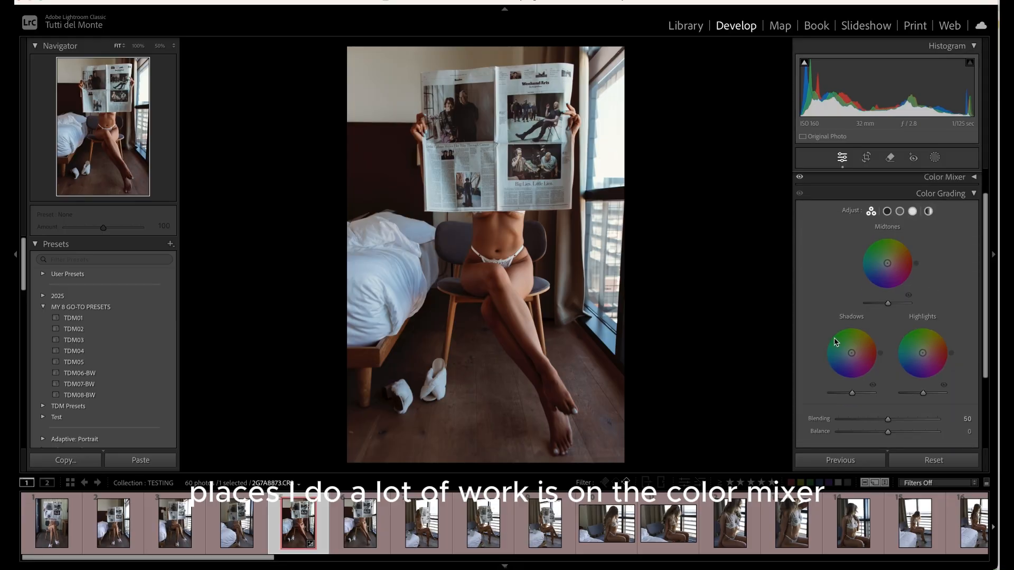
{"action": "left_click", "coordinate": [974, 178]}
{"action": "scroll", "coordinate": [941, 321], "scroll_direction": "down", "scroll_amount": 1}
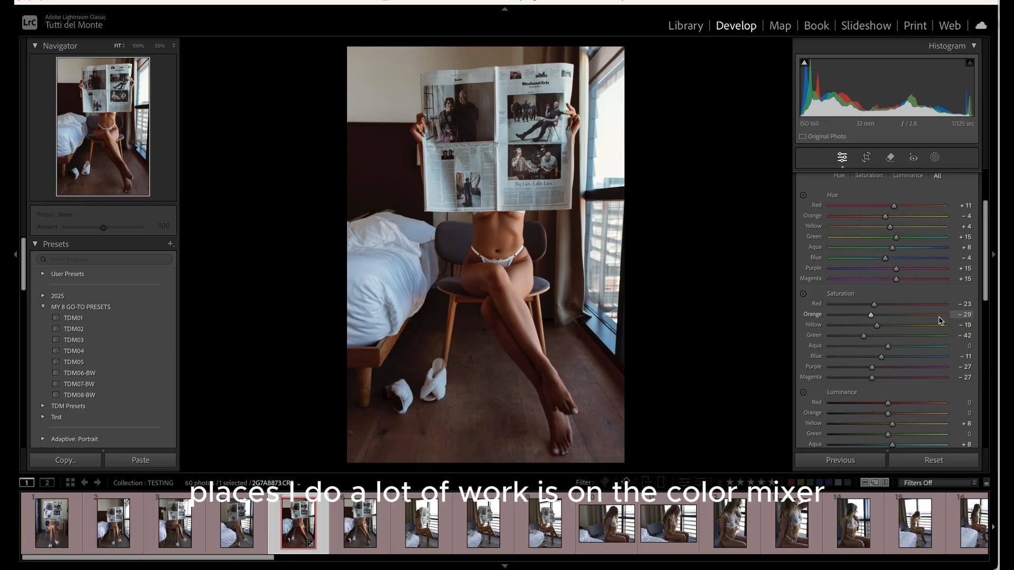
Review the Color Mixer HSL values and toggle the Color Mixer off and on to compare its effect
{"action": "scroll", "coordinate": [940, 320], "scroll_direction": "down", "scroll_amount": 3}
{"action": "scroll", "coordinate": [950, 355], "scroll_direction": "up", "scroll_amount": 2}
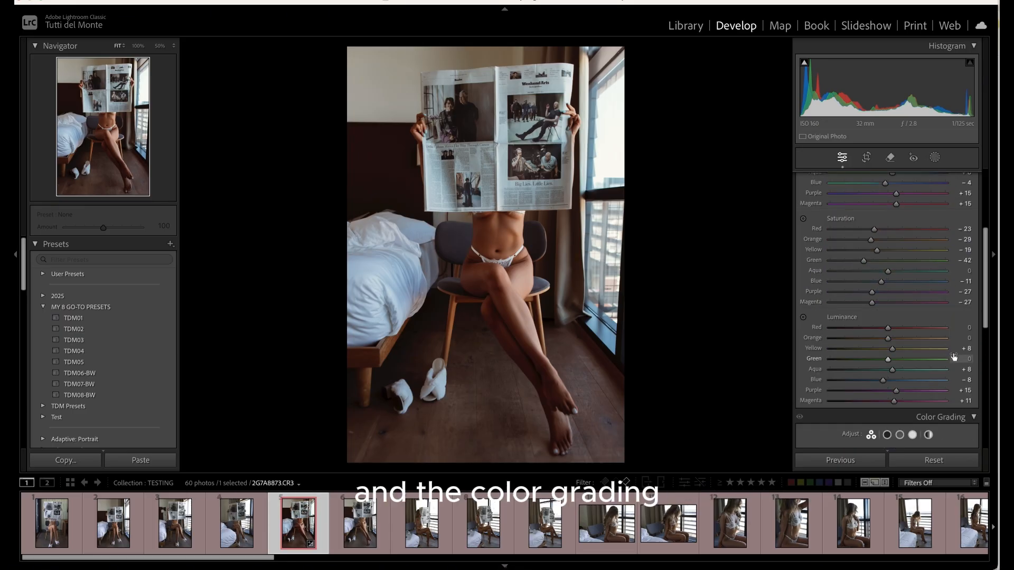
{"action": "scroll", "coordinate": [953, 353], "scroll_direction": "up", "scroll_amount": 1}
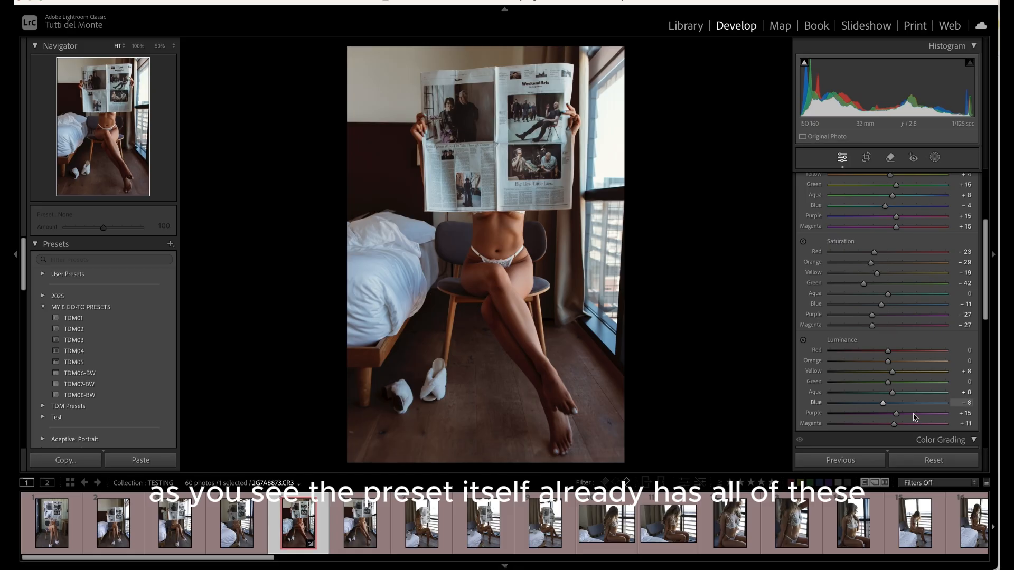
{"action": "scroll", "coordinate": [892, 208], "scroll_direction": "up", "scroll_amount": 2}
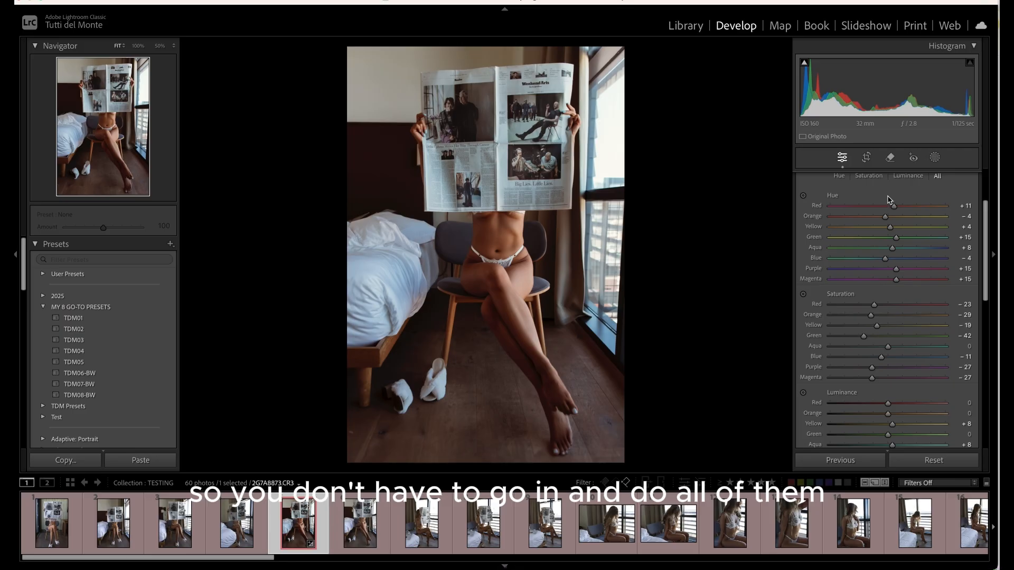
{"action": "scroll", "coordinate": [845, 206], "scroll_direction": "up", "scroll_amount": 1}
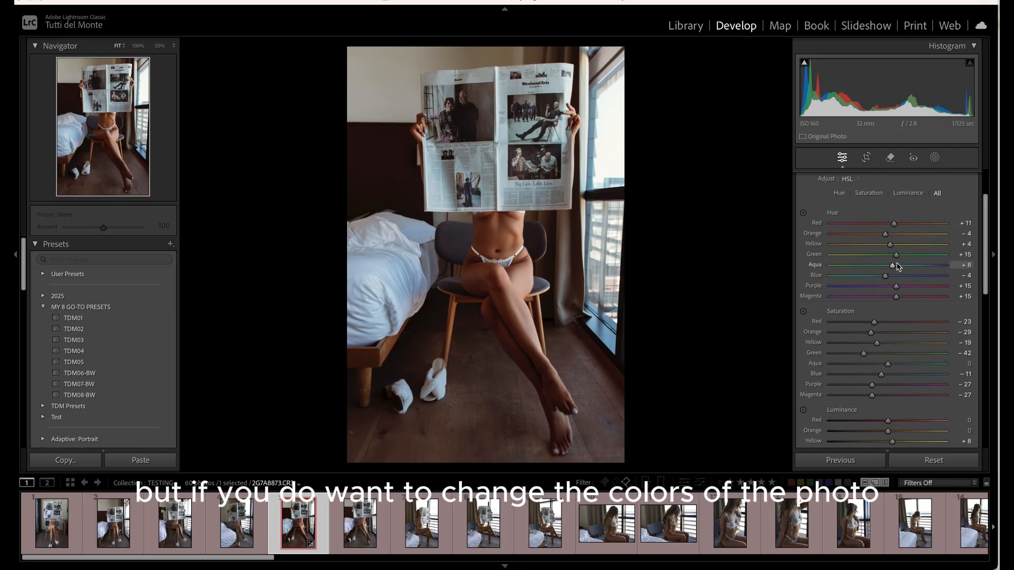
{"action": "scroll", "coordinate": [879, 256], "scroll_direction": "up", "scroll_amount": 3}
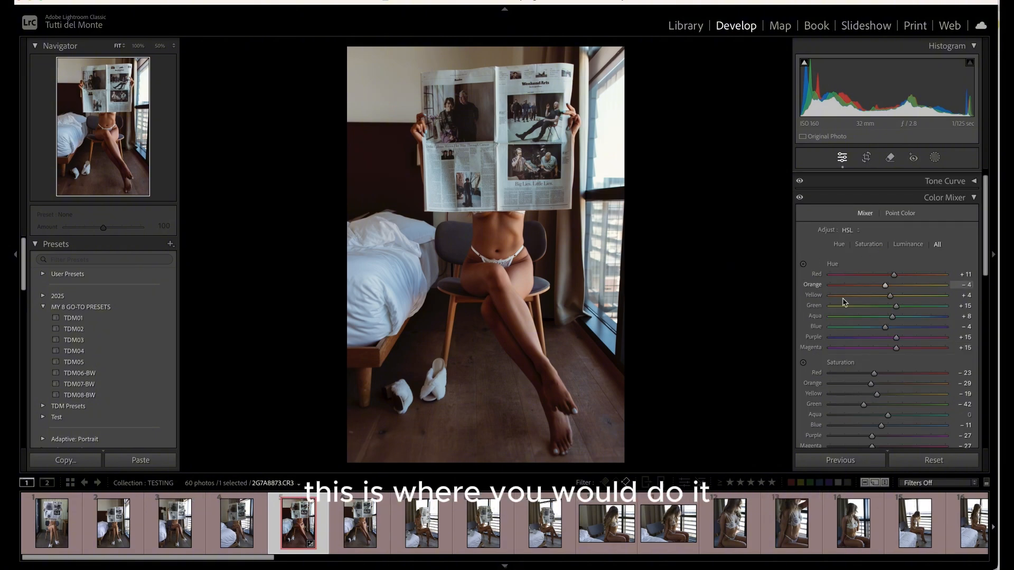
{"action": "left_click", "coordinate": [799, 199]}
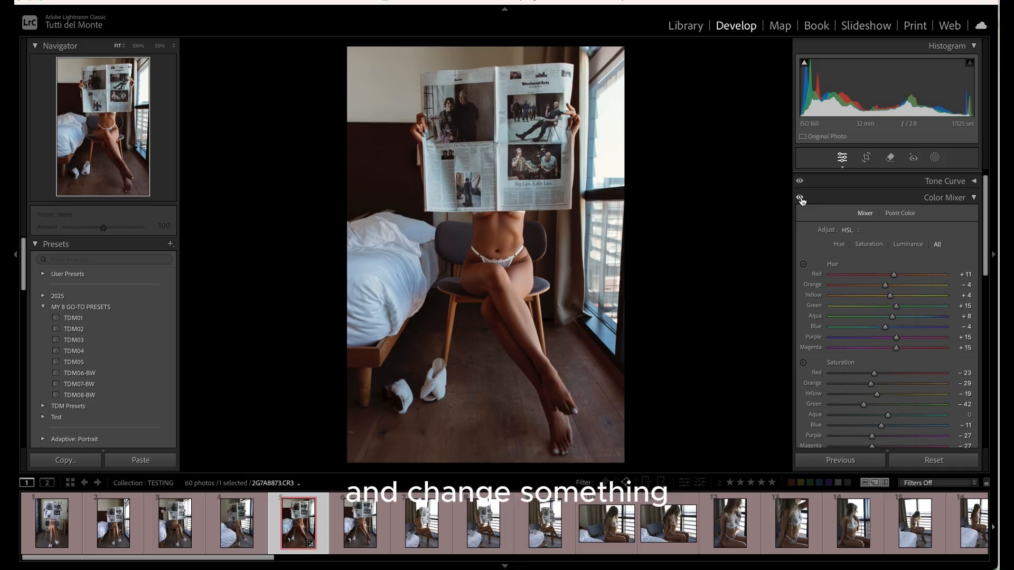
{"action": "left_click", "coordinate": [801, 199]}
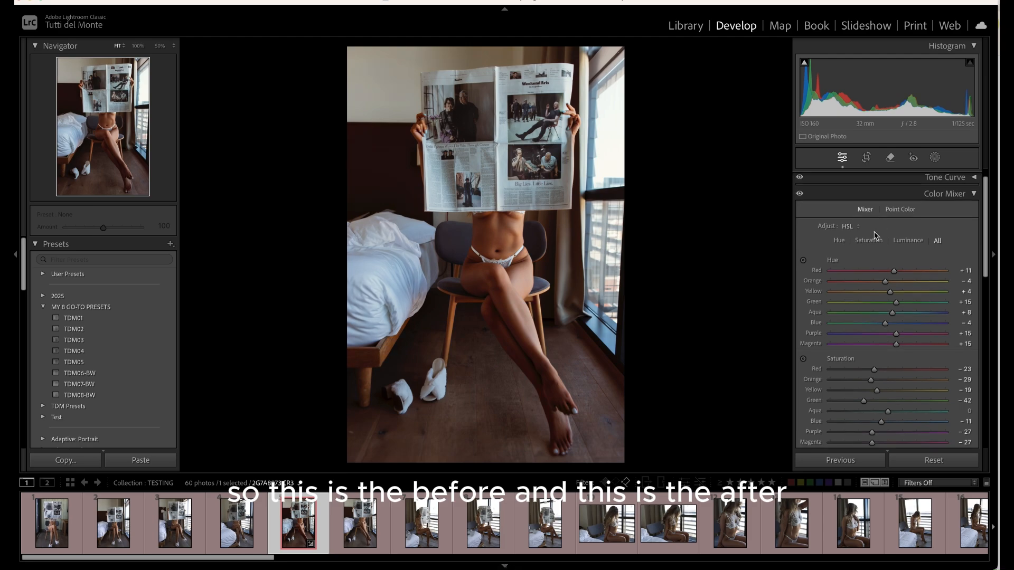
Give the highlights a subtle blue tint using the Highlights wheel in Color Grading, then toggle its preview
{"action": "scroll", "coordinate": [916, 270], "scroll_direction": "down", "scroll_amount": 1}
{"action": "scroll", "coordinate": [917, 269], "scroll_direction": "down", "scroll_amount": 1}
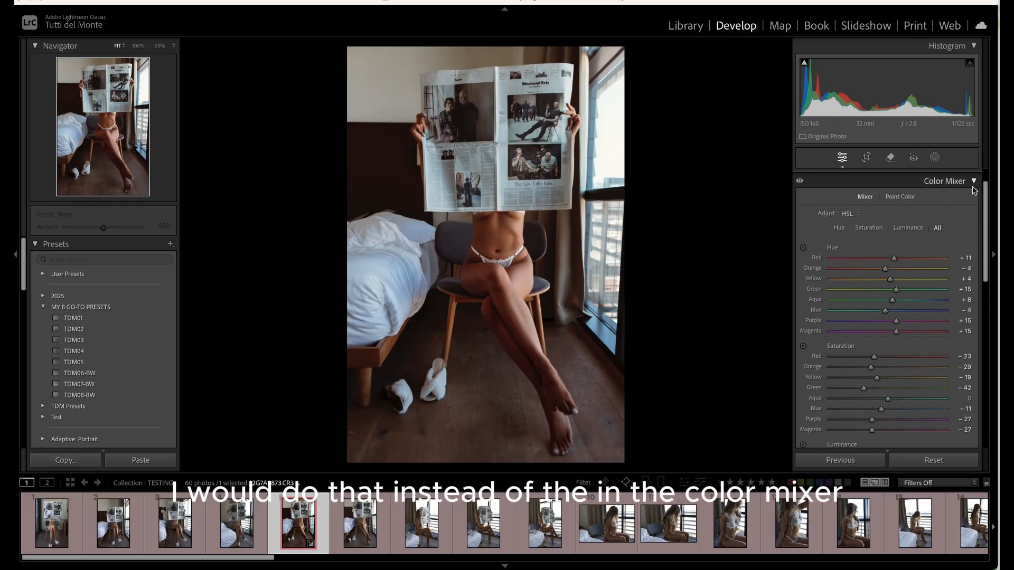
{"action": "scroll", "coordinate": [950, 211], "scroll_direction": "down", "scroll_amount": 5}
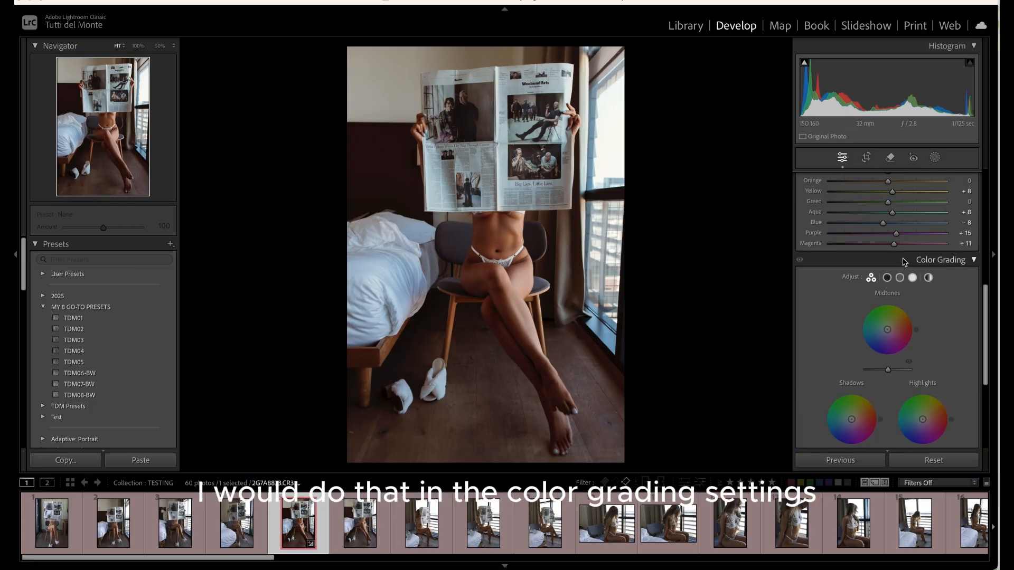
{"action": "scroll", "coordinate": [939, 325], "scroll_direction": "down", "scroll_amount": 2}
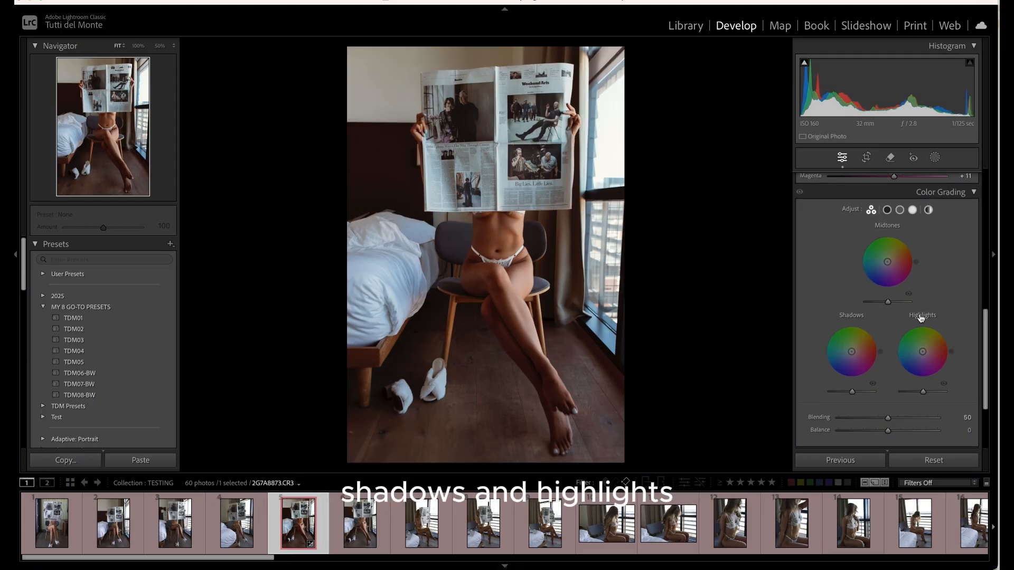
{"action": "scroll", "coordinate": [952, 318], "scroll_direction": "down", "scroll_amount": 1}
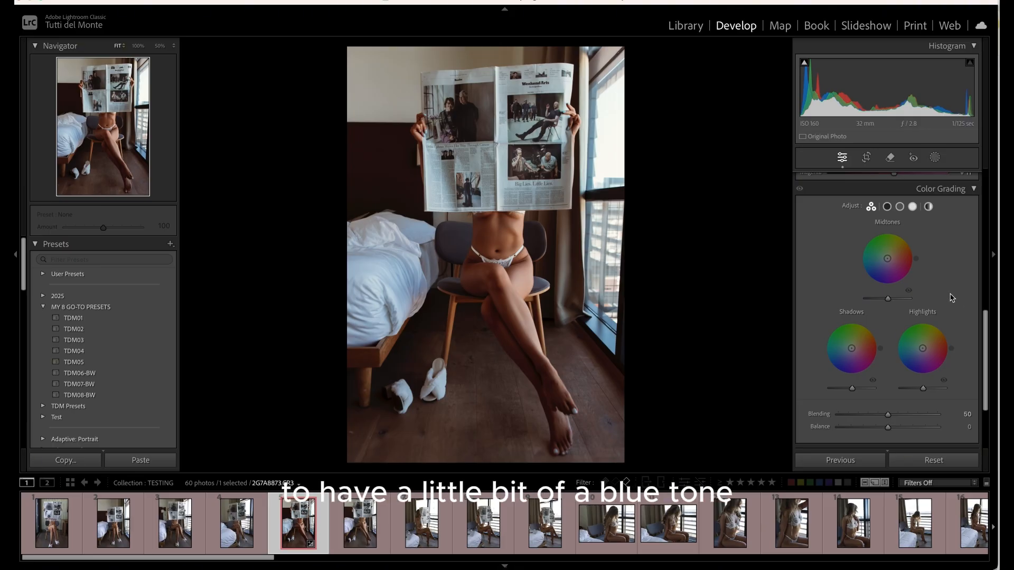
{"action": "mouse_move", "coordinate": [925, 357]}
{"action": "left_mouse_down"}
{"action": "mouse_move", "coordinate": [904, 363]}
{"action": "mouse_move", "coordinate": [920, 368]}
{"action": "mouse_move", "coordinate": [902, 346]}
{"action": "mouse_move", "coordinate": [915, 367]}
{"action": "mouse_move", "coordinate": [897, 355]}
{"action": "mouse_move", "coordinate": [912, 365]}
{"action": "mouse_move", "coordinate": [921, 346]}
{"action": "left_mouse_up"}
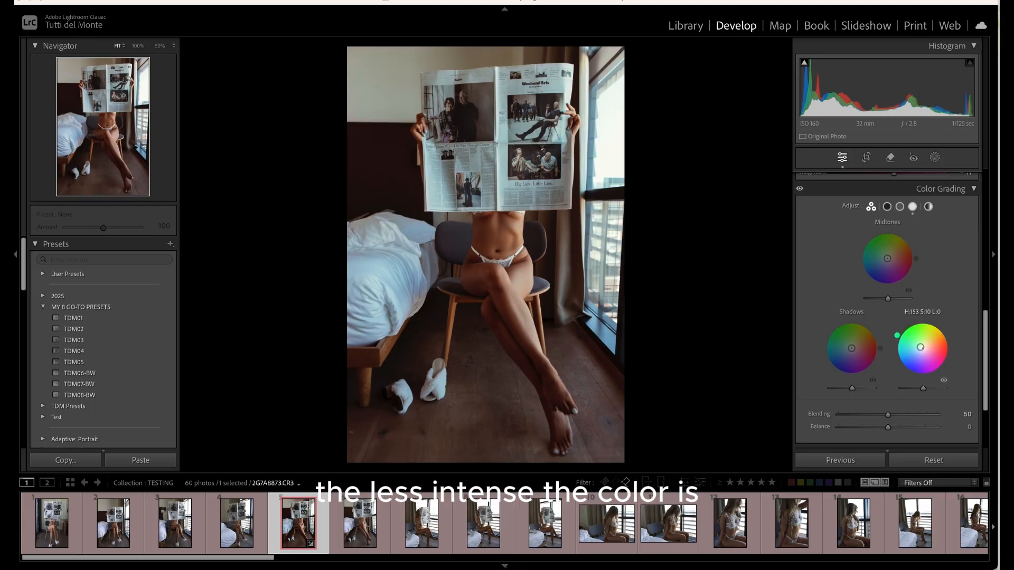
{"action": "mouse_move", "coordinate": [920, 347]}
{"action": "left_mouse_down"}
{"action": "mouse_move", "coordinate": [904, 339]}
{"action": "mouse_move", "coordinate": [920, 345]}
{"action": "mouse_move", "coordinate": [922, 368]}
{"action": "mouse_move", "coordinate": [901, 350]}
{"action": "mouse_move", "coordinate": [902, 368]}
{"action": "mouse_move", "coordinate": [917, 368]}
{"action": "mouse_move", "coordinate": [906, 361]}
{"action": "left_mouse_up"}
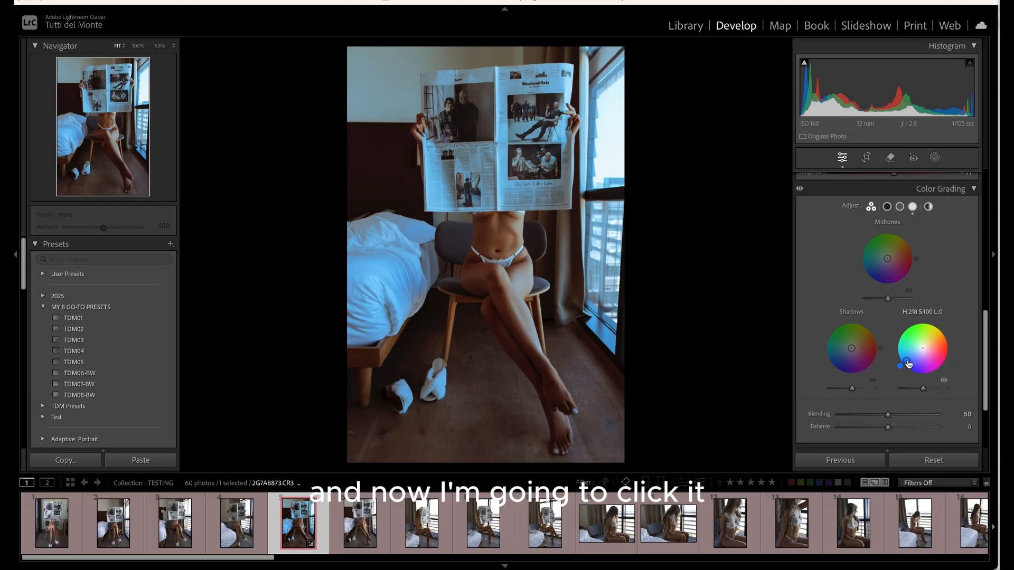
{"action": "left_click_drag", "start_coordinate": [906, 361], "coordinate": [918, 355]}
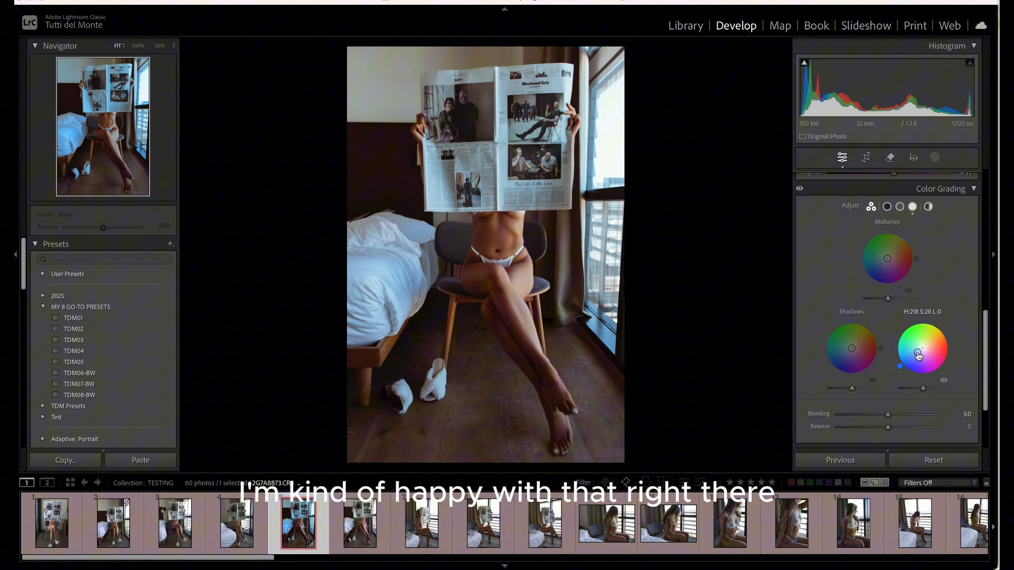
{"action": "left_click", "coordinate": [944, 381]}
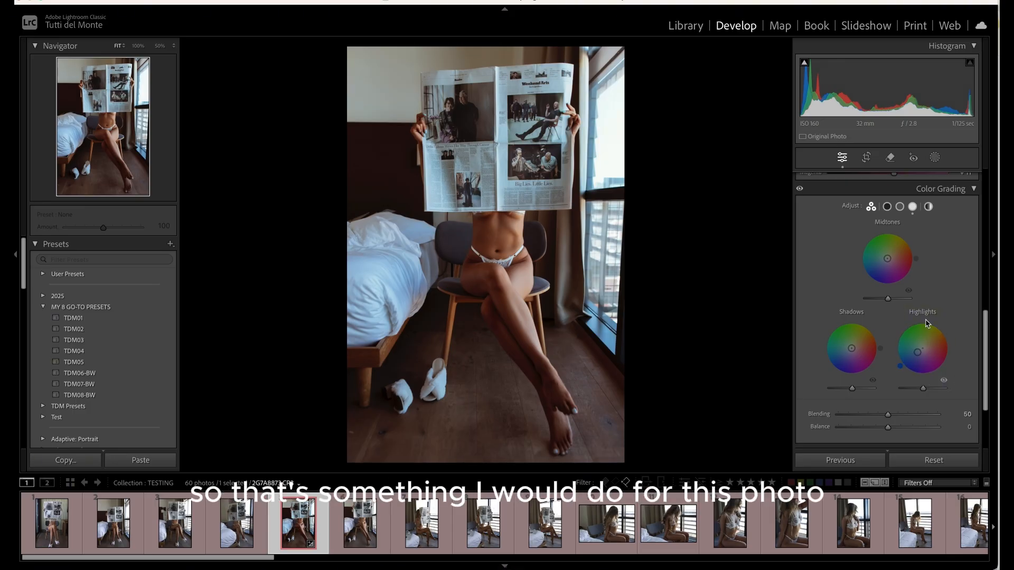
Expand the Detail, Lens Corrections and Calibration sections to review their settings
{"action": "scroll", "coordinate": [977, 319], "scroll_direction": "down", "scroll_amount": 5}
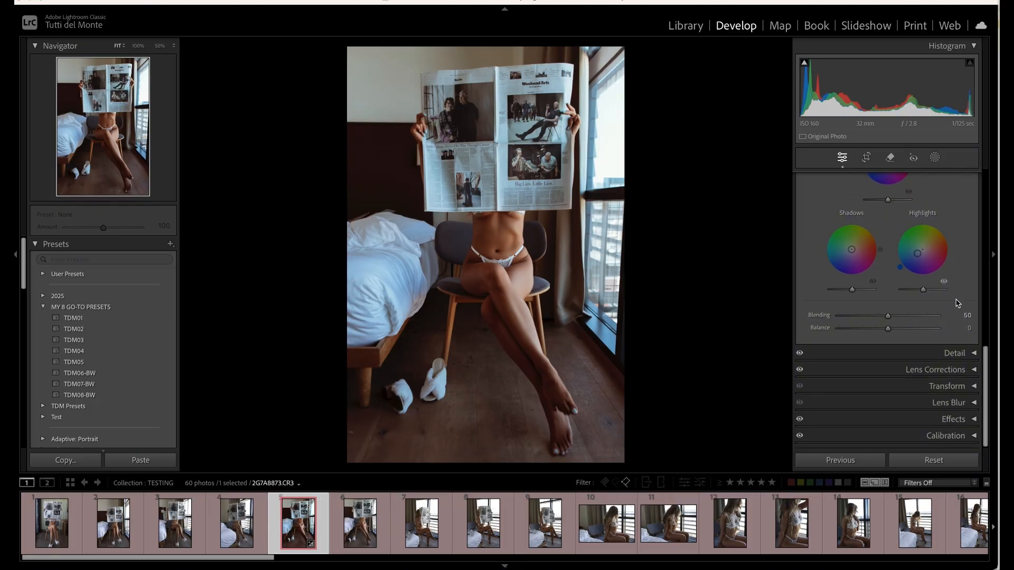
{"action": "left_click", "coordinate": [974, 354]}
{"action": "scroll", "coordinate": [969, 326], "scroll_direction": "down", "scroll_amount": 3}
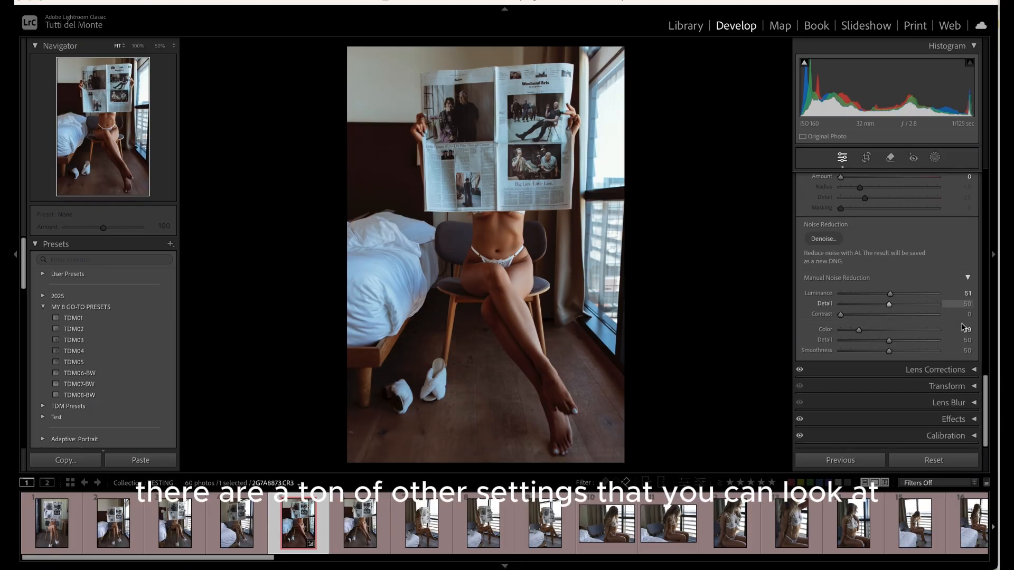
{"action": "left_click", "coordinate": [972, 369]}
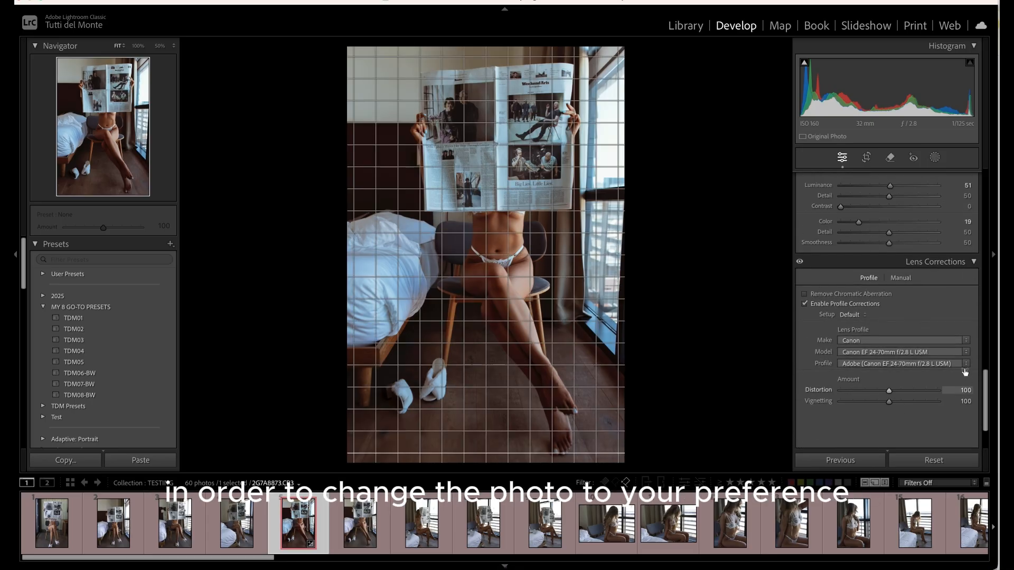
{"action": "scroll", "coordinate": [965, 401], "scroll_direction": "down", "scroll_amount": 3}
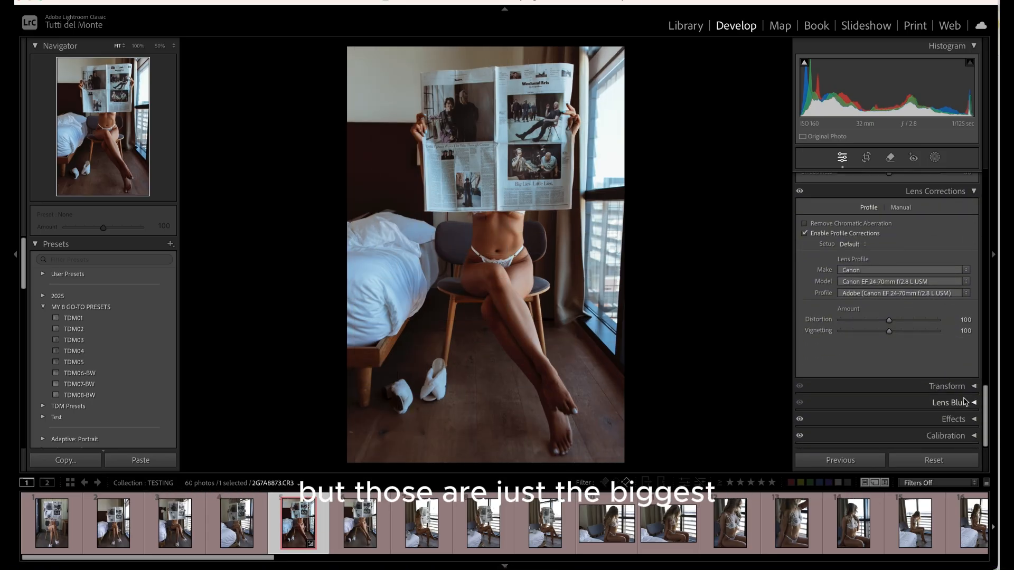
{"action": "scroll", "coordinate": [912, 363], "scroll_direction": "up", "scroll_amount": 5}
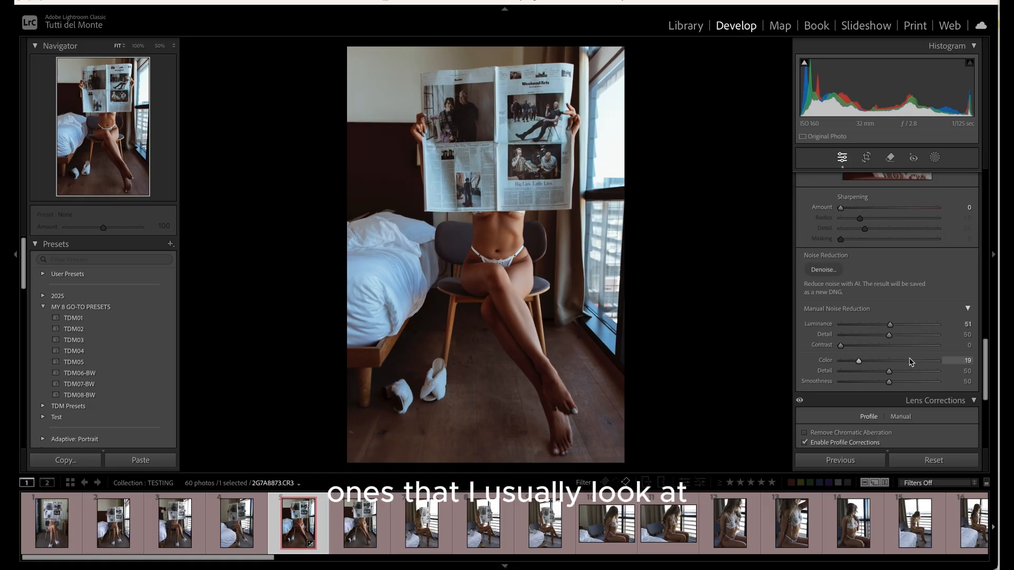
{"action": "scroll", "coordinate": [911, 361], "scroll_direction": "down", "scroll_amount": 5}
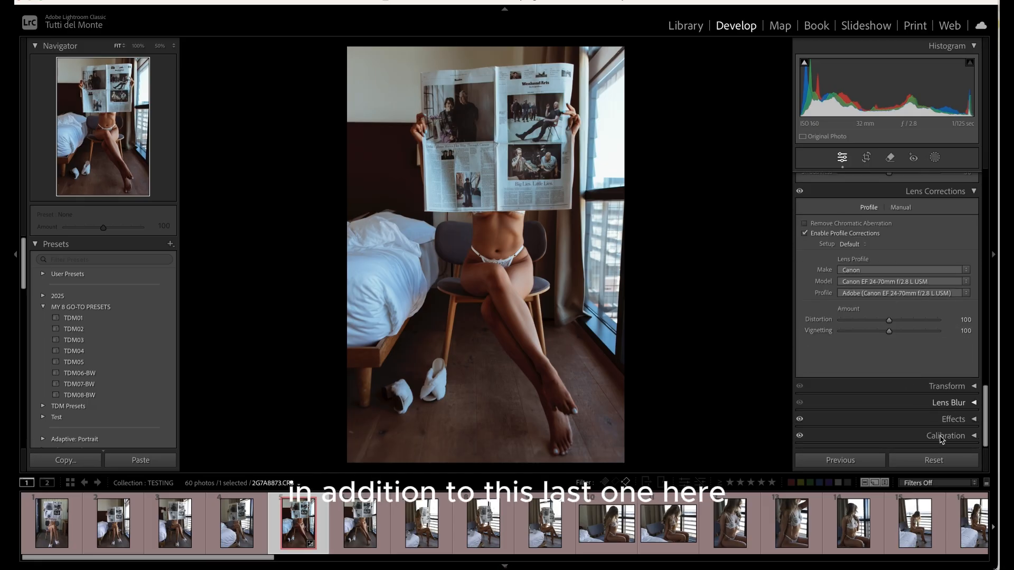
{"action": "left_click", "coordinate": [974, 435]}
{"action": "scroll", "coordinate": [893, 410], "scroll_direction": "down", "scroll_amount": 3}
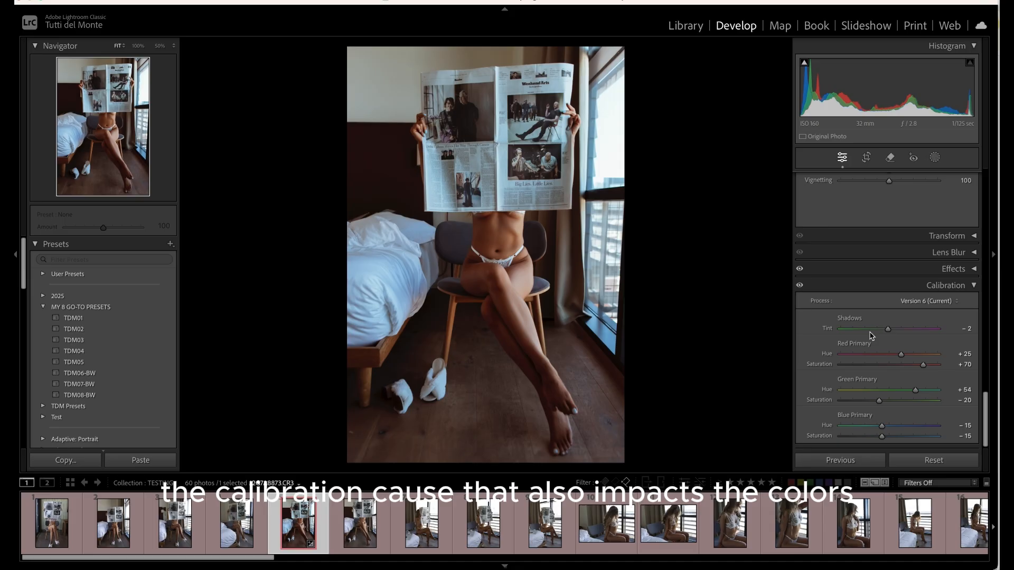
Toggle the Calibration adjustments off and on to compare, and scroll back up through the panels
{"action": "left_click", "coordinate": [800, 286]}
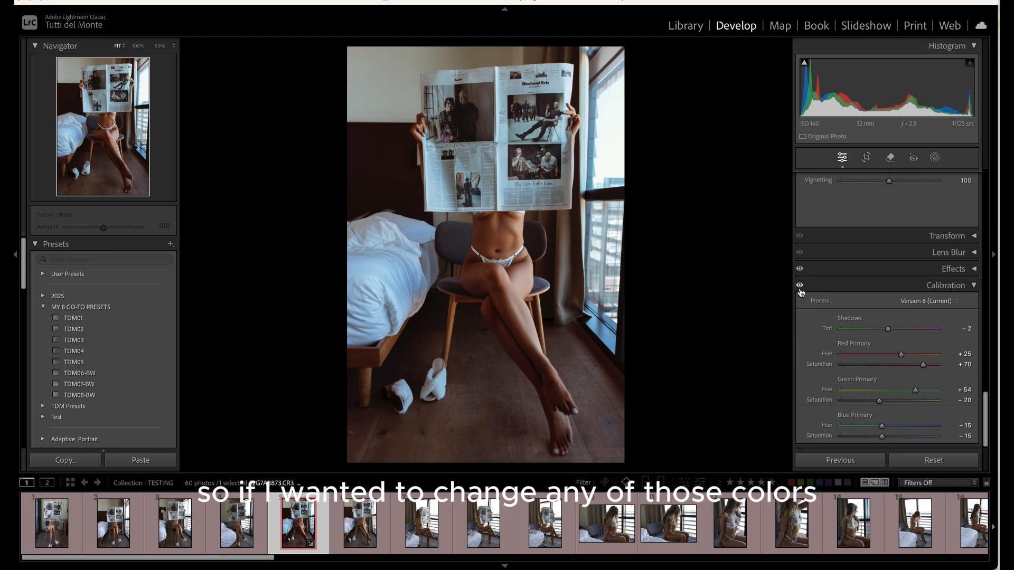
{"action": "scroll", "coordinate": [852, 320], "scroll_direction": "up", "scroll_amount": 10}
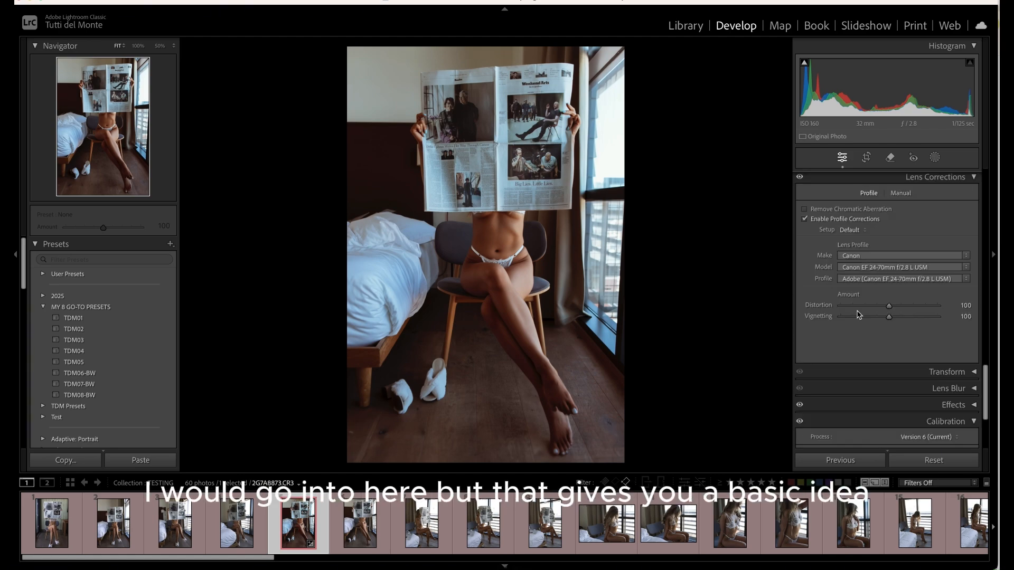
{"action": "scroll", "coordinate": [869, 301], "scroll_direction": "up", "scroll_amount": 5}
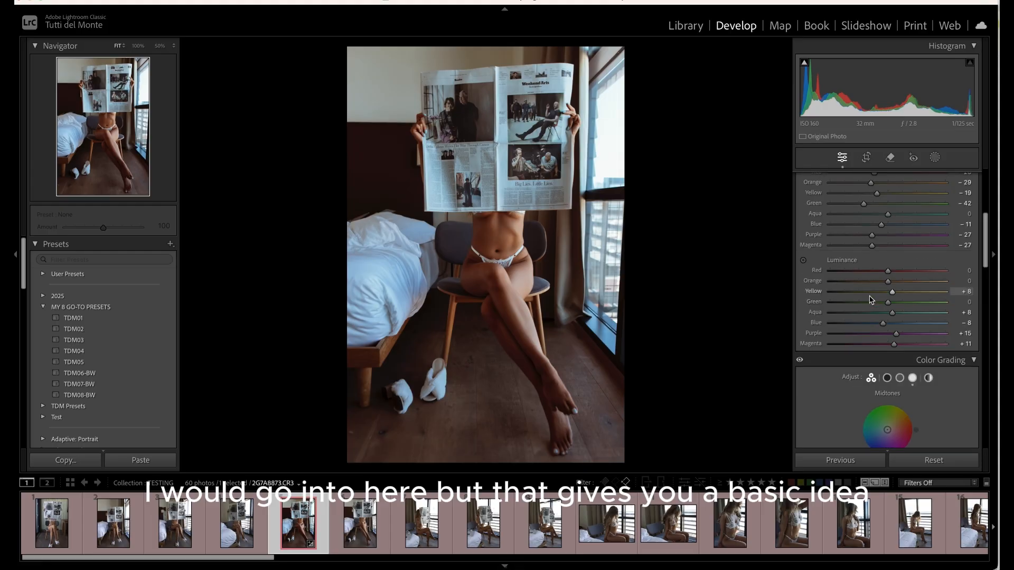